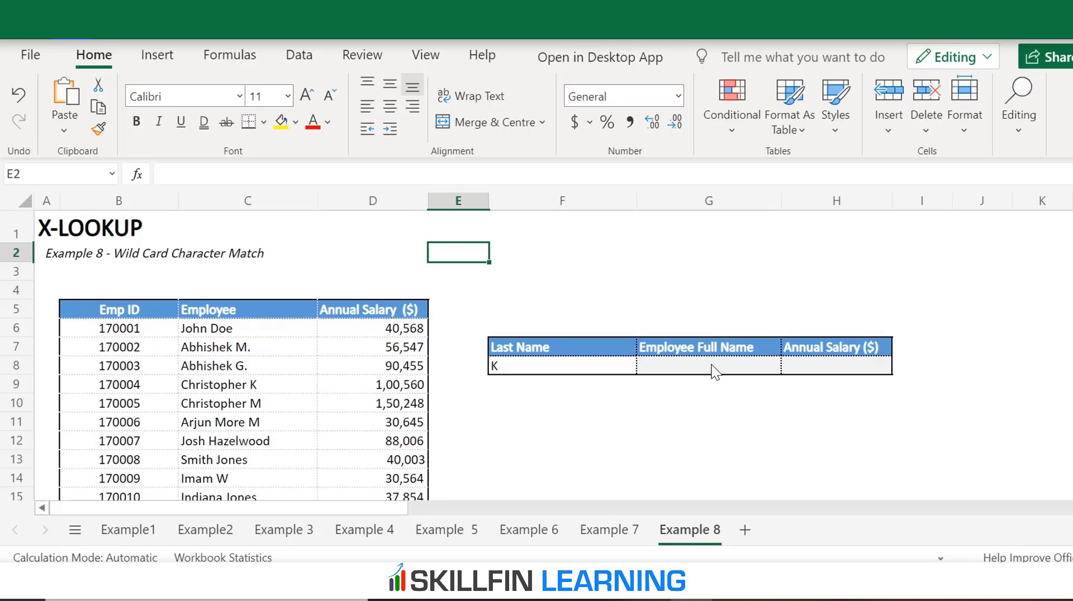
# Enter =XLOOKUP(F8,C5:C17,C5:C17) in G8, which returns #N/A for last name K
pyautogui.click(715, 371)
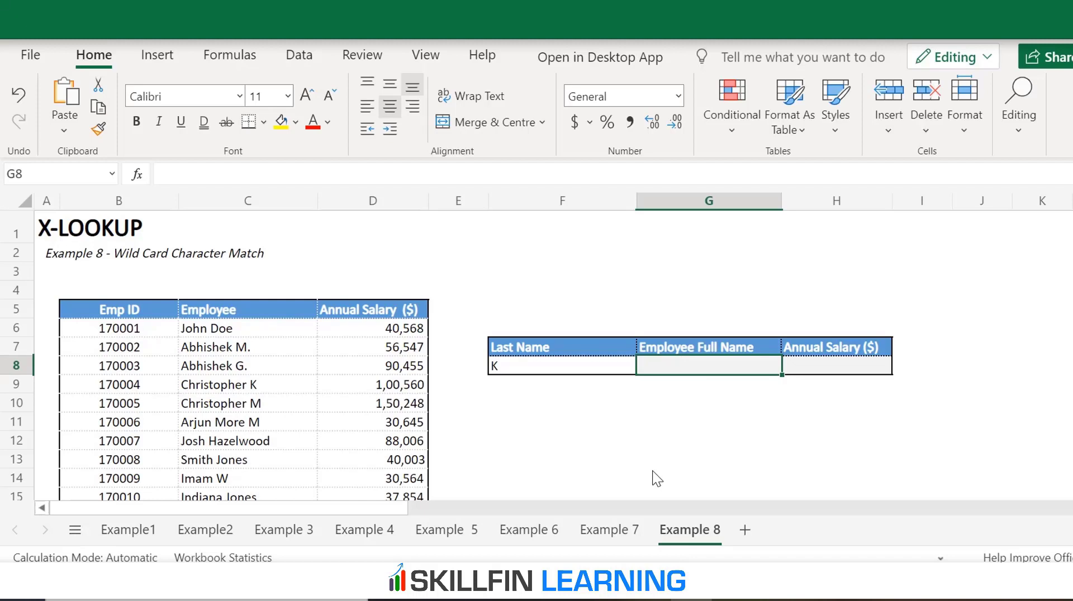
pyautogui.write('=')
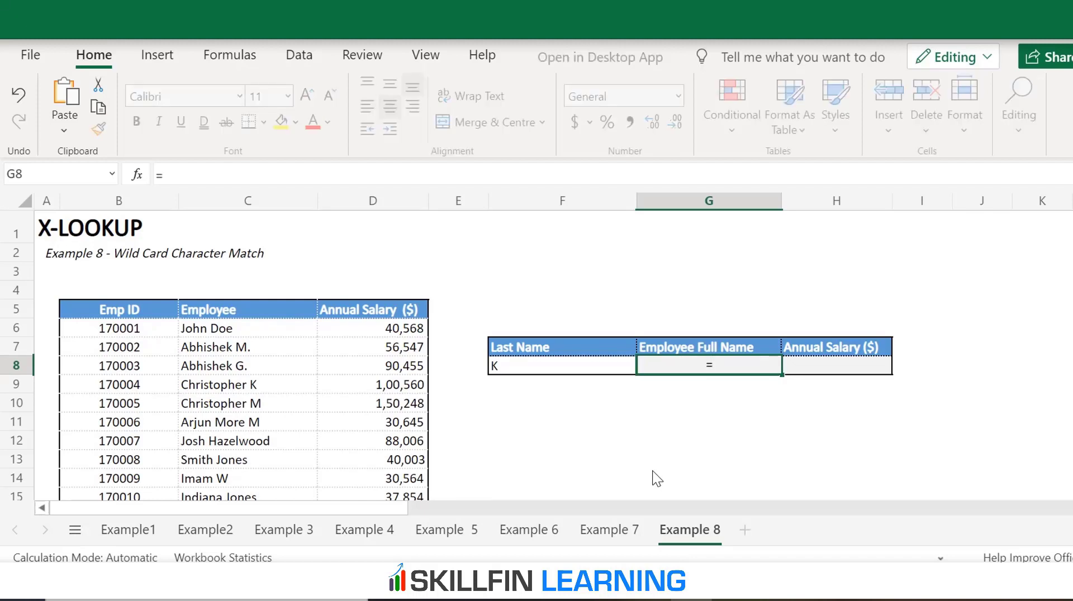
pyautogui.write('xlook')
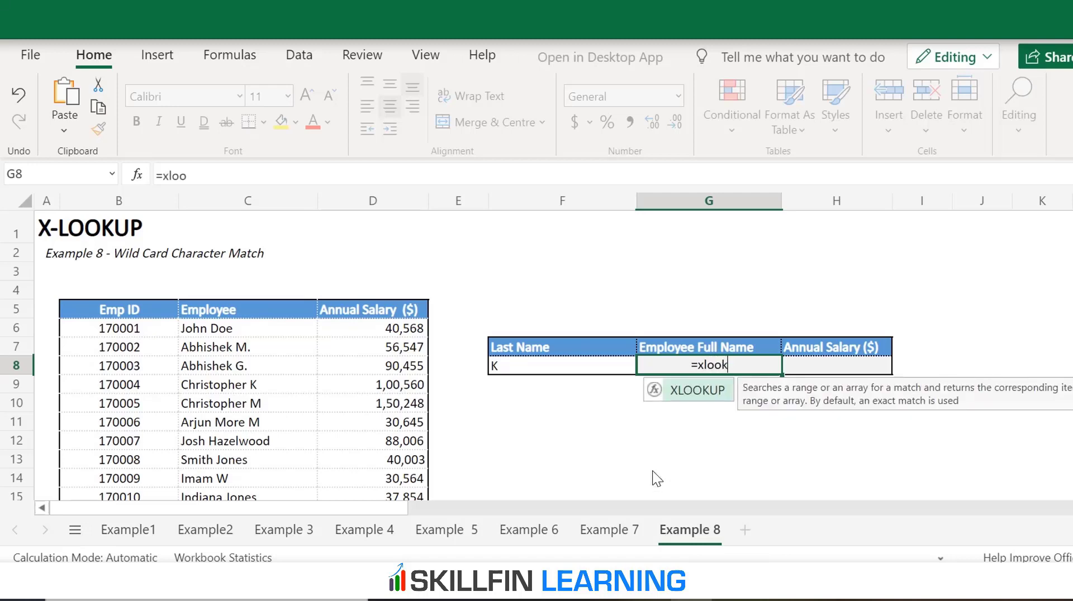
pyautogui.write('up(')
pyautogui.press('Left')
pyautogui.write(',')
pyautogui.click(223, 310)
pyautogui.moveTo(223, 309); pyautogui.dragTo(240, 352)
pyautogui.write(',')
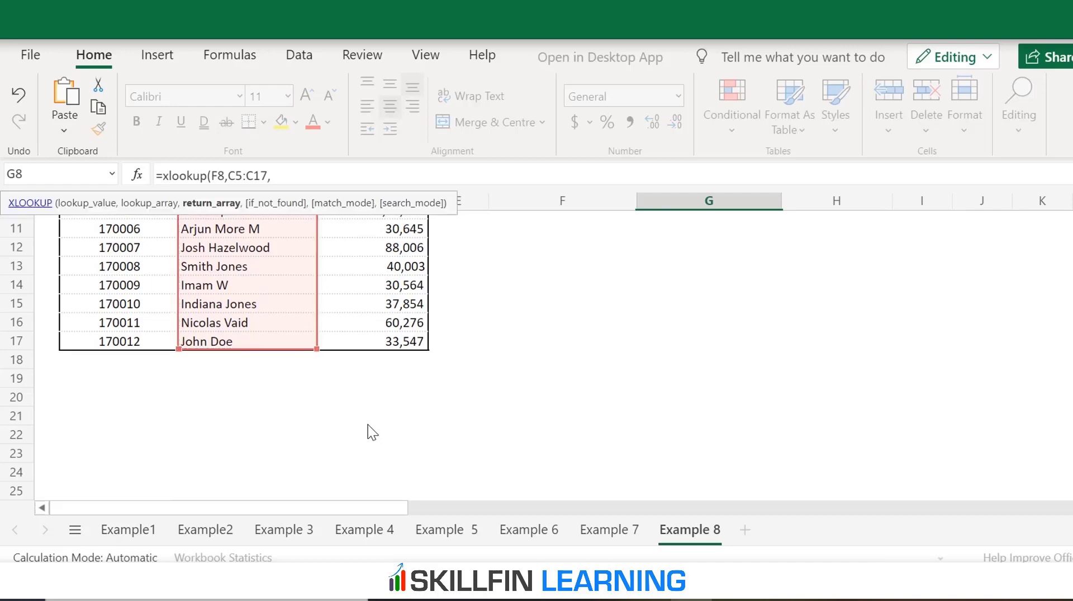
pyautogui.scroll(3, 455, 379)
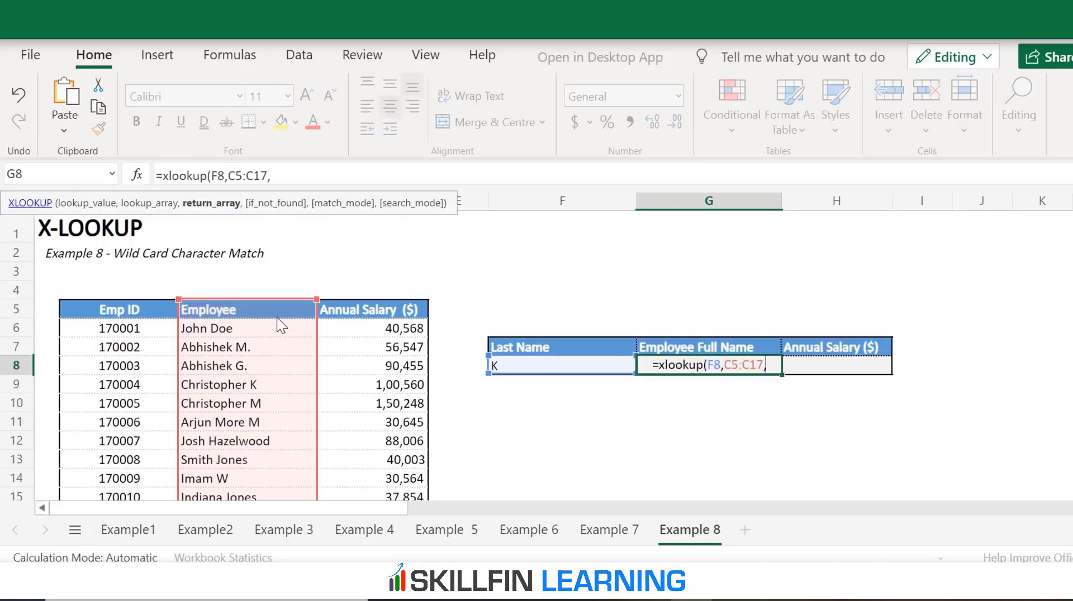
pyautogui.moveTo(278, 320); pyautogui.dragTo(387, 429)
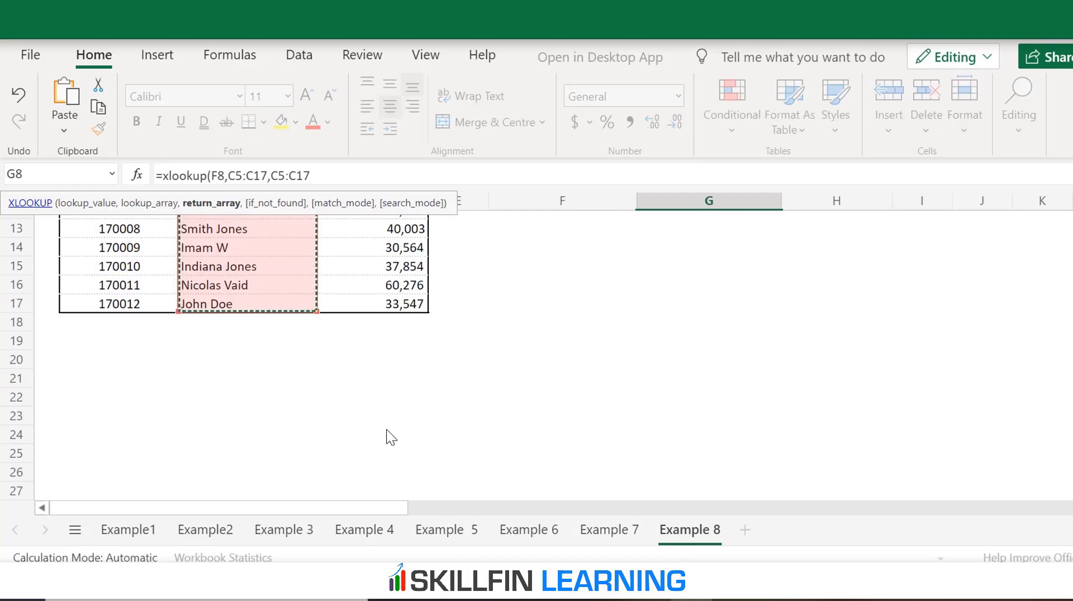
pyautogui.scroll(4, 386, 429)
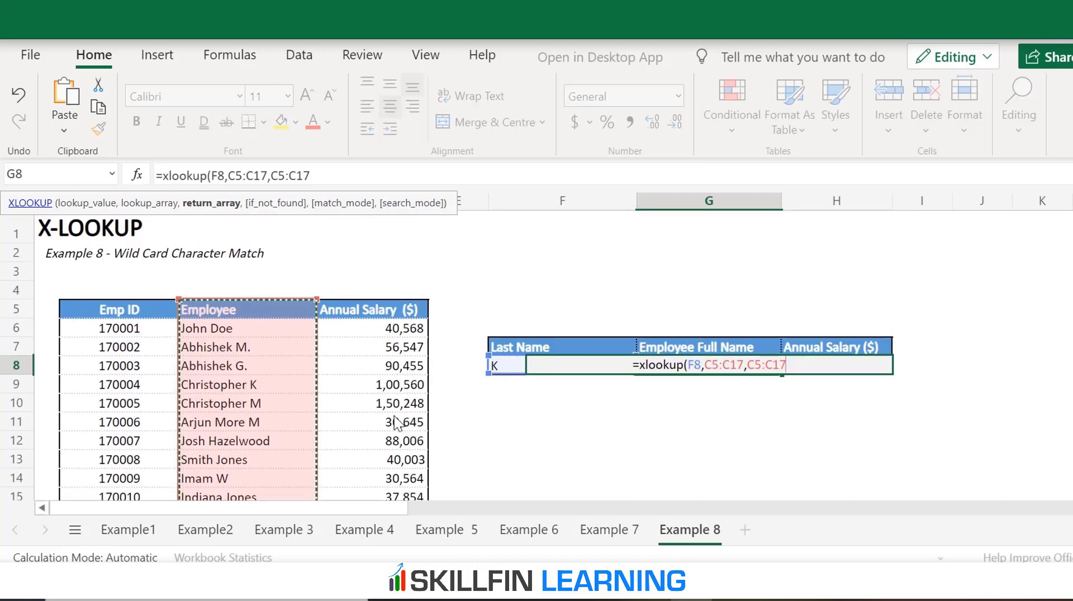
pyautogui.write(')')
pyautogui.press('Return')
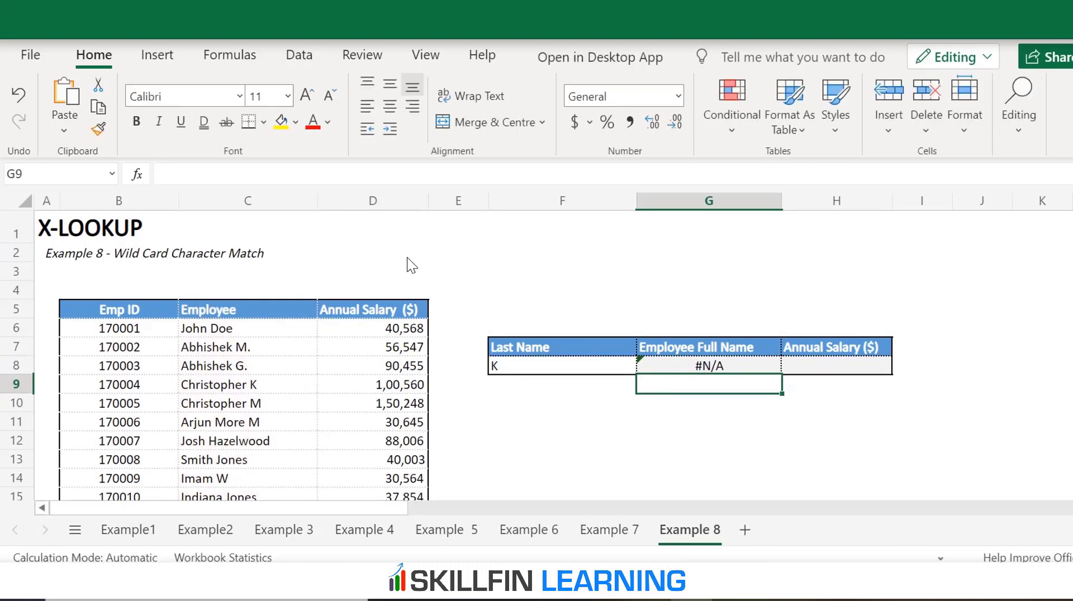
pyautogui.press('Up')
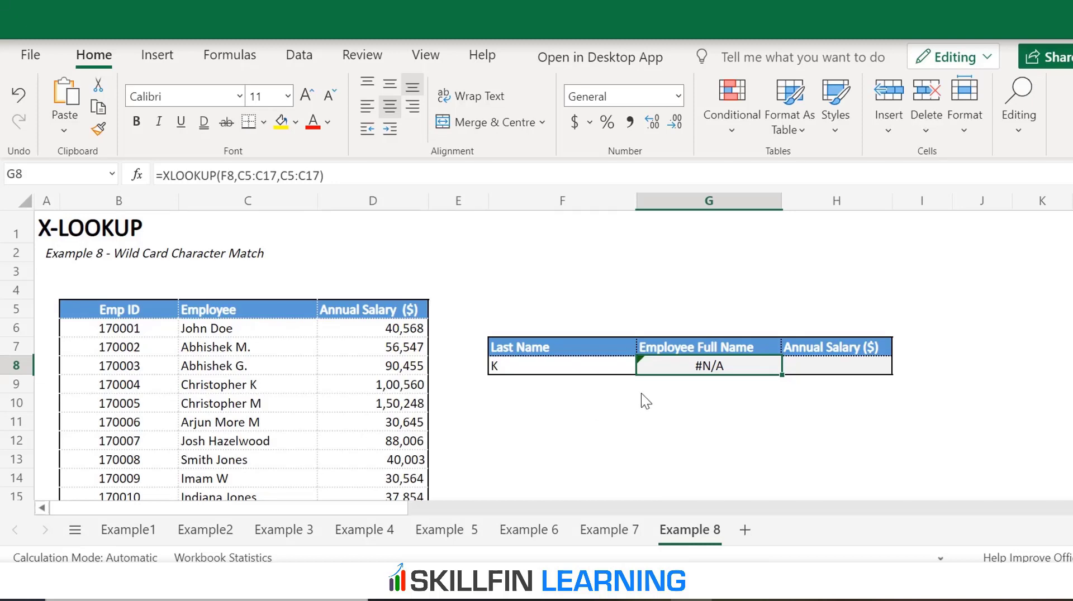
pyautogui.write('=')
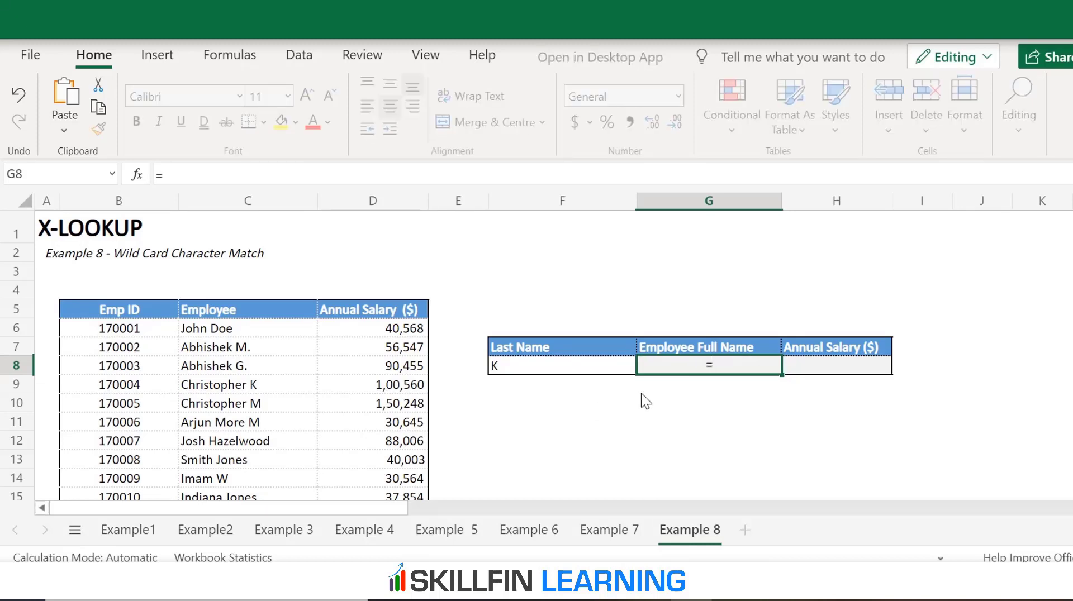
pyautogui.write('x')
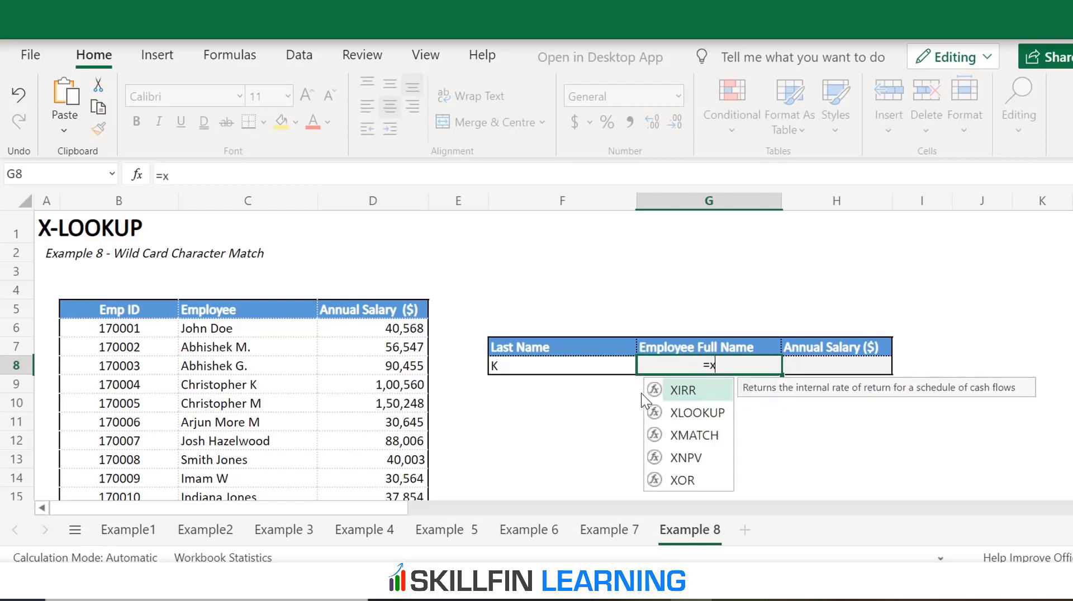
pyautogui.write('lookup')
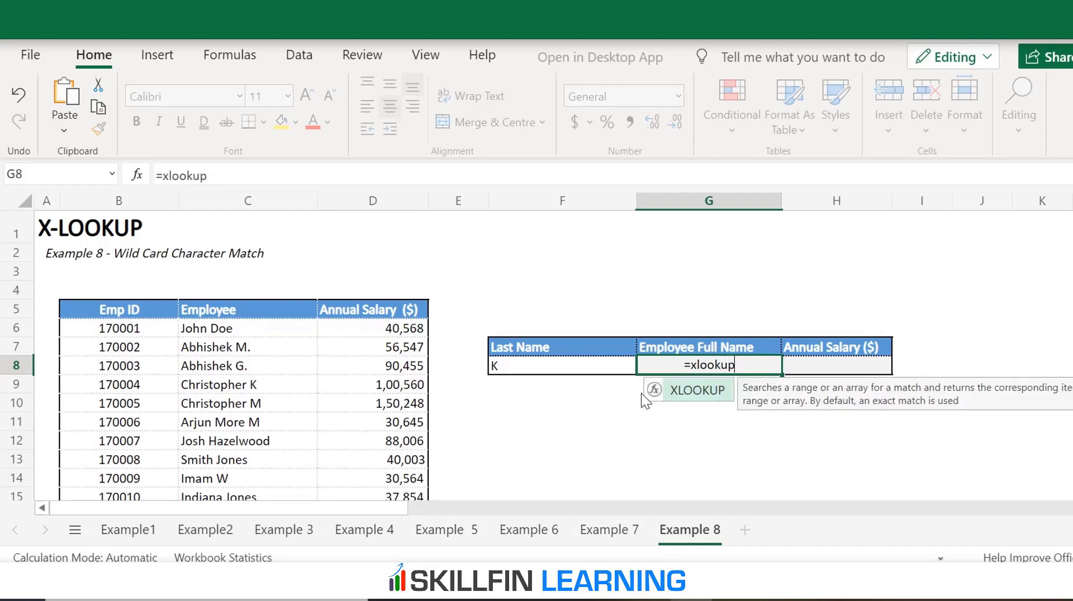
pyautogui.write('(')
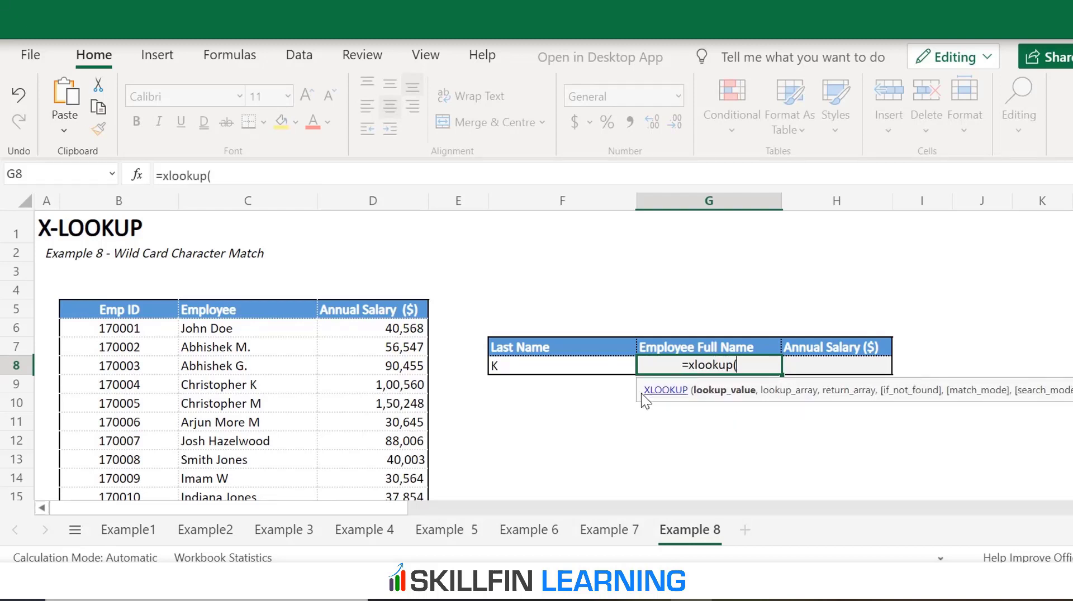
pyautogui.write('"*"')
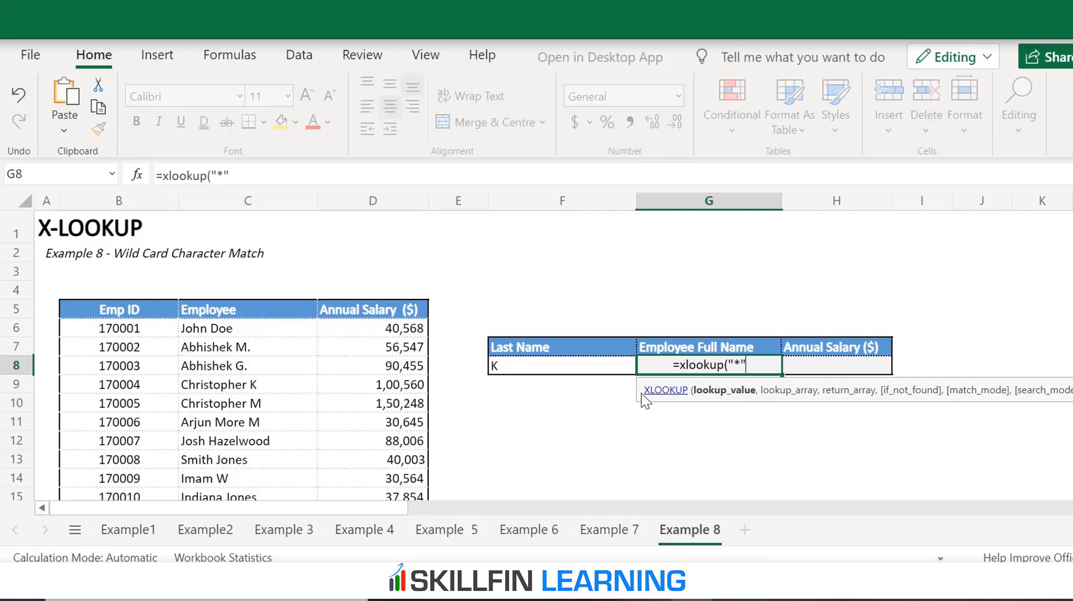
pyautogui.write('&')
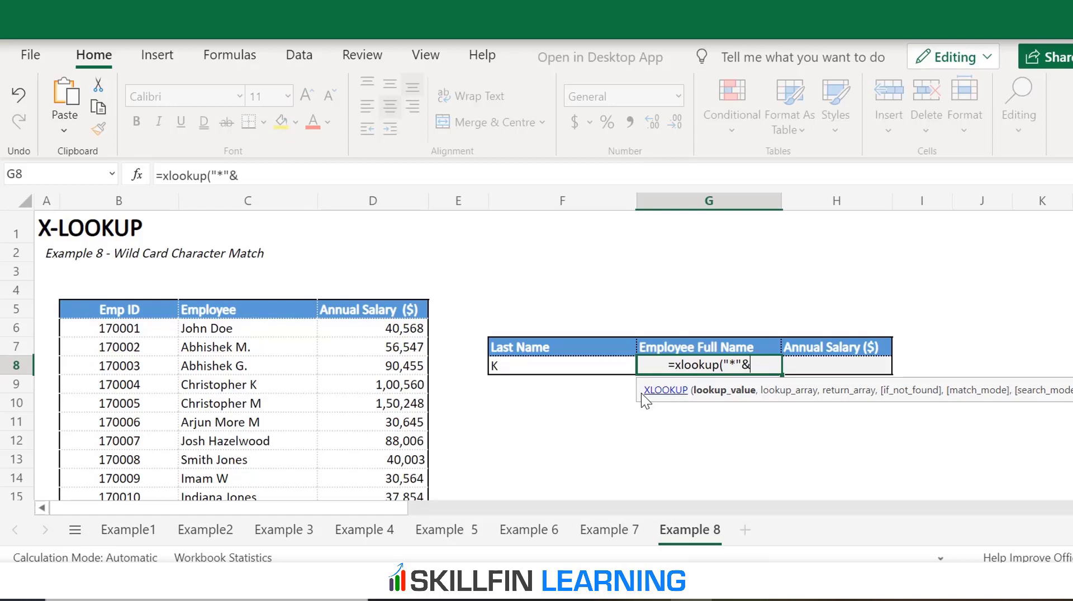
pyautogui.press('Left')
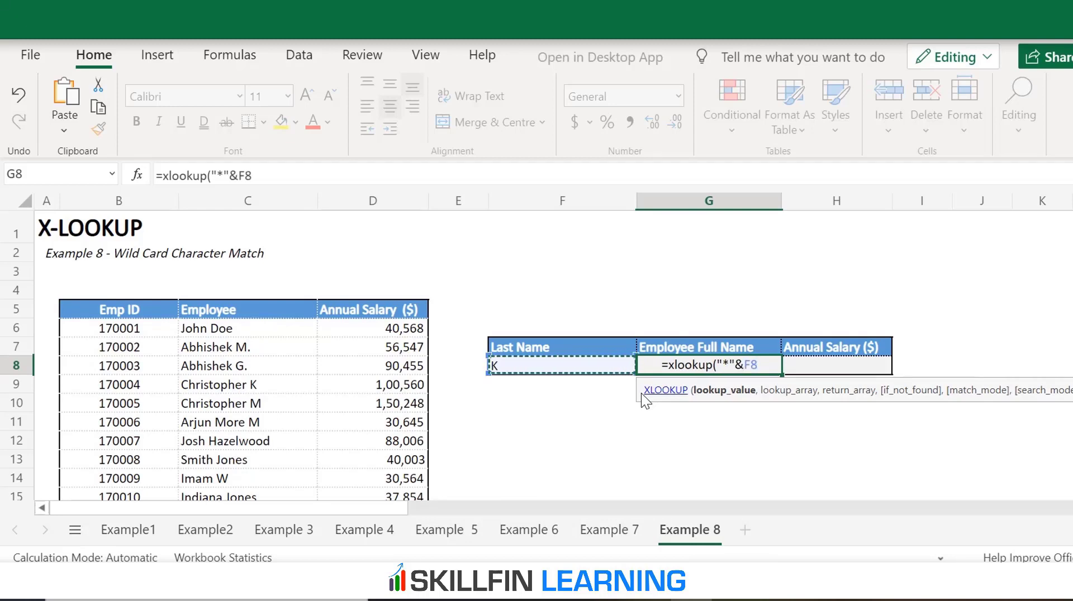
pyautogui.write(',')
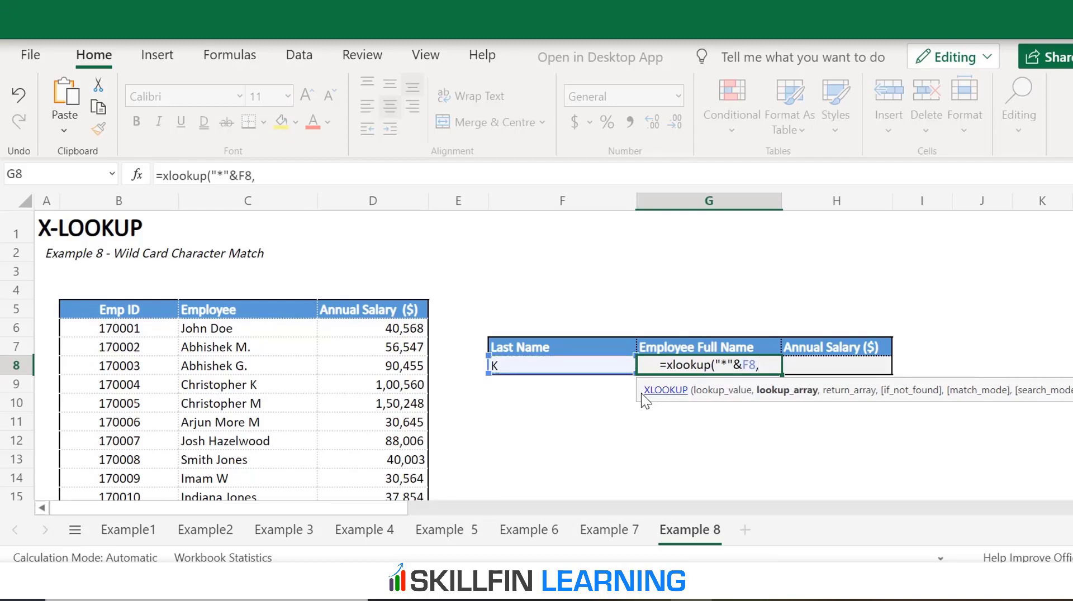
pyautogui.moveTo(254, 313); pyautogui.dragTo(234, 421)
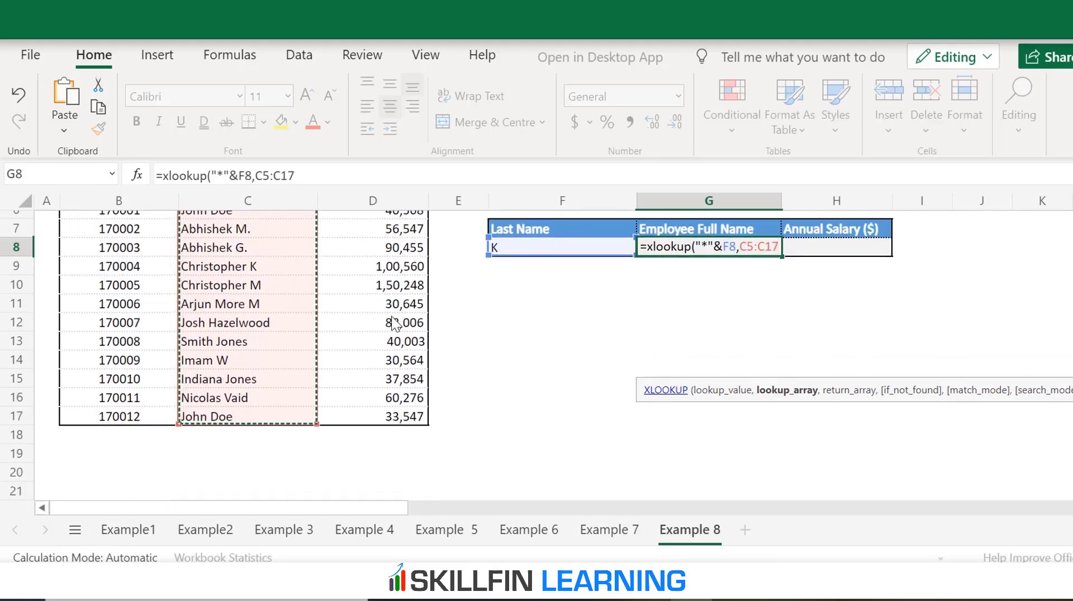
pyautogui.write(',')
pyautogui.scroll(3, 400, 253)
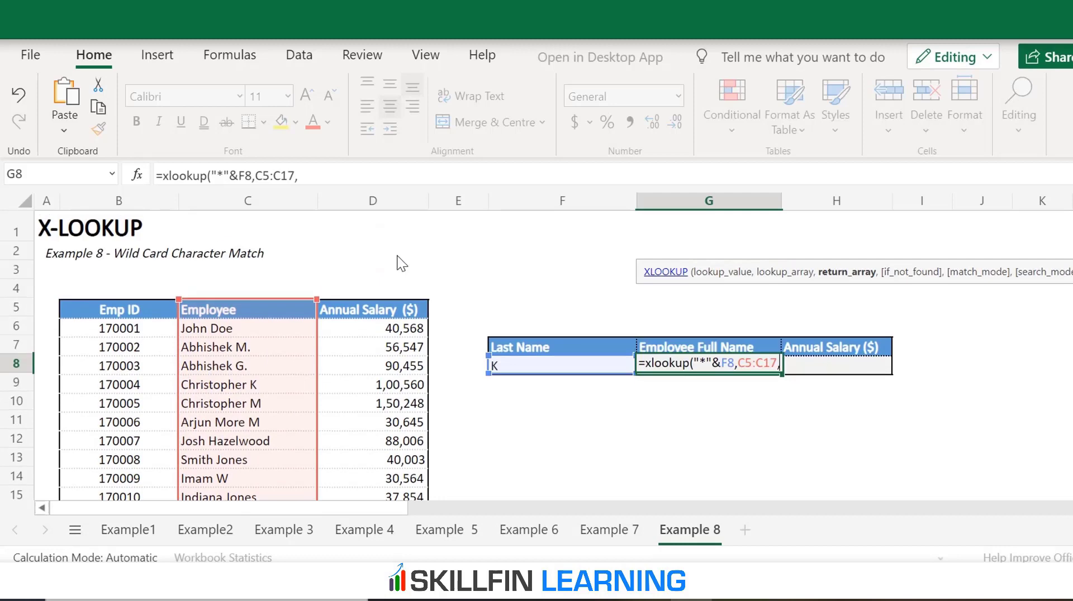
pyautogui.moveTo(272, 314); pyautogui.dragTo(263, 369)
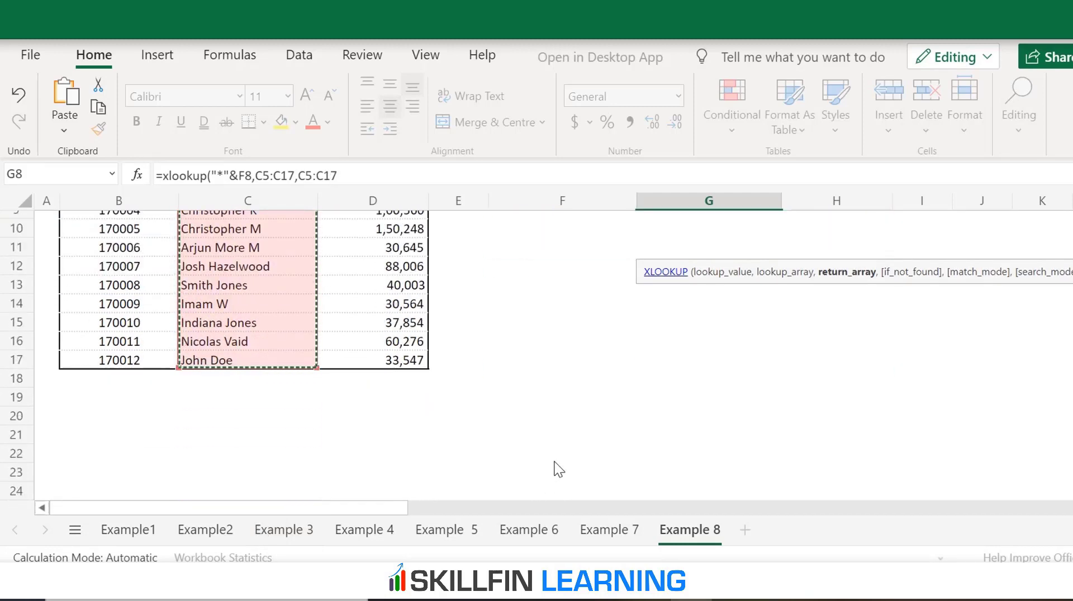
pyautogui.write(',')
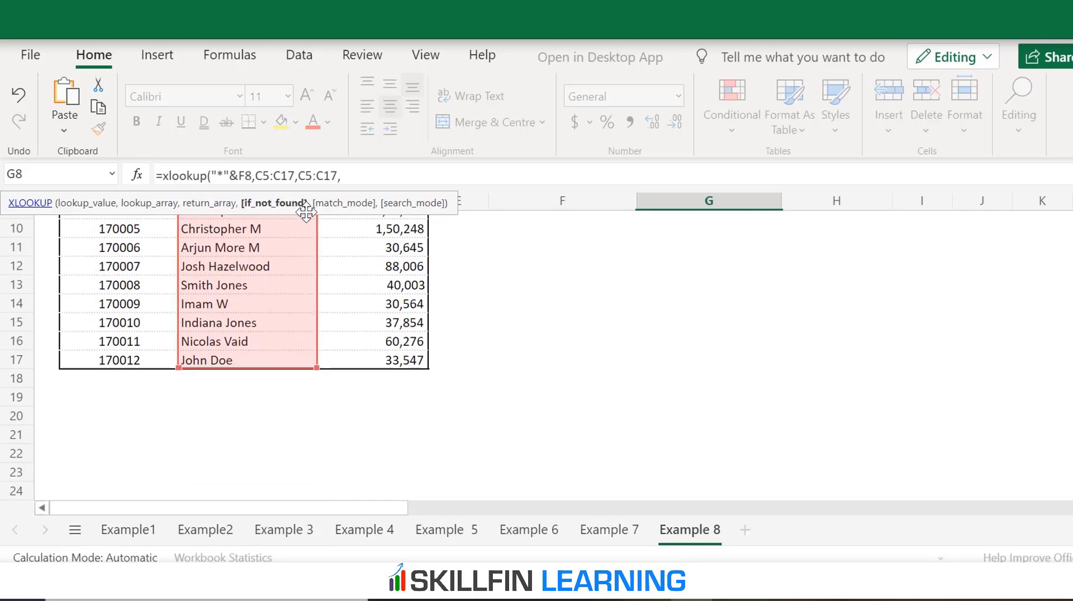
pyautogui.write(',')
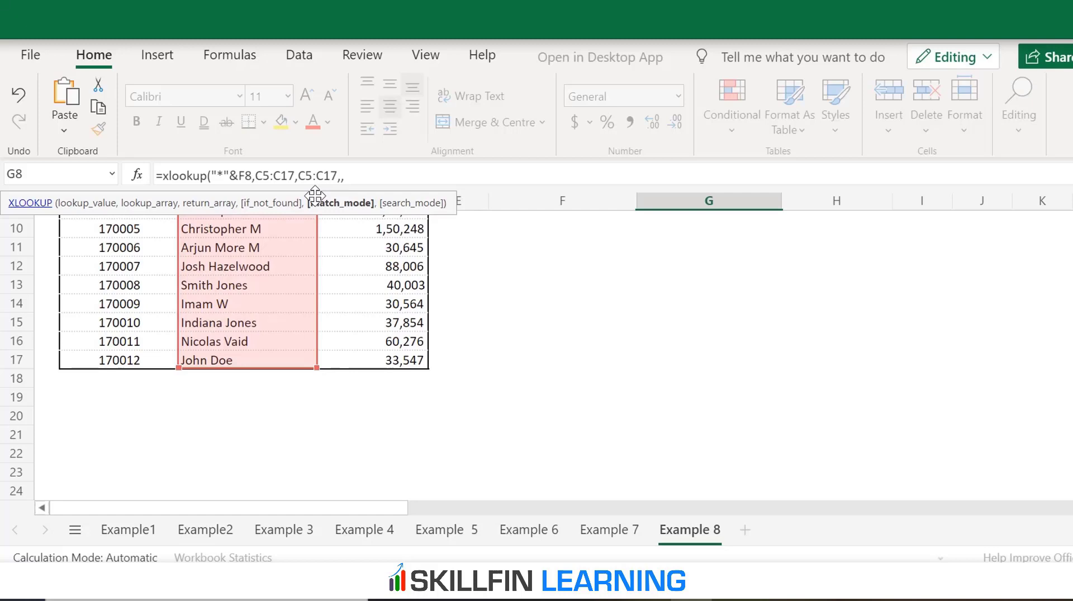
pyautogui.write('2)')
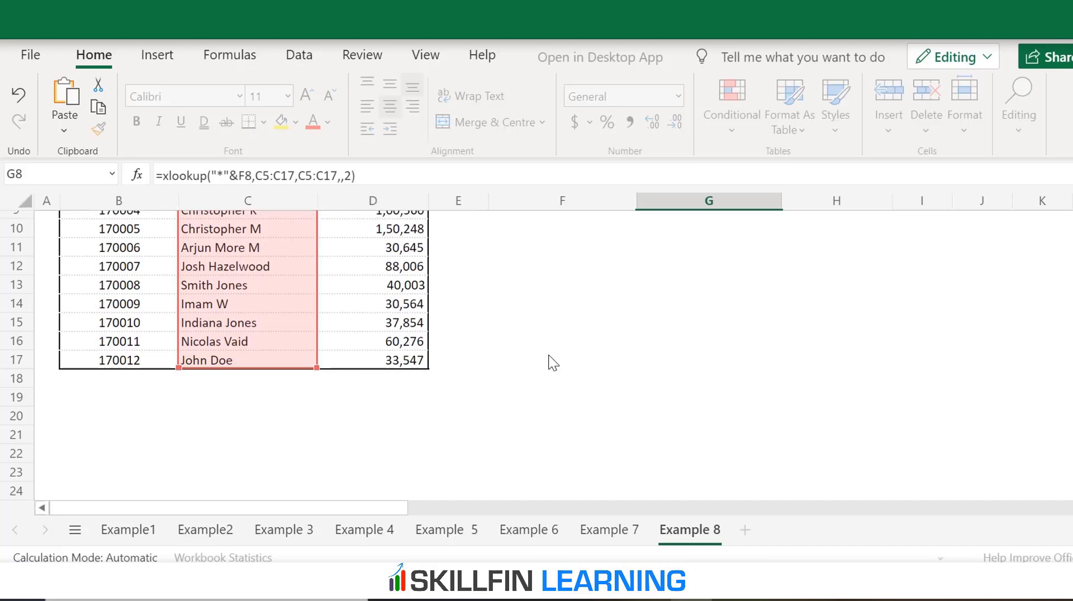
pyautogui.press('Return')
pyautogui.scroll(3, 549, 362)
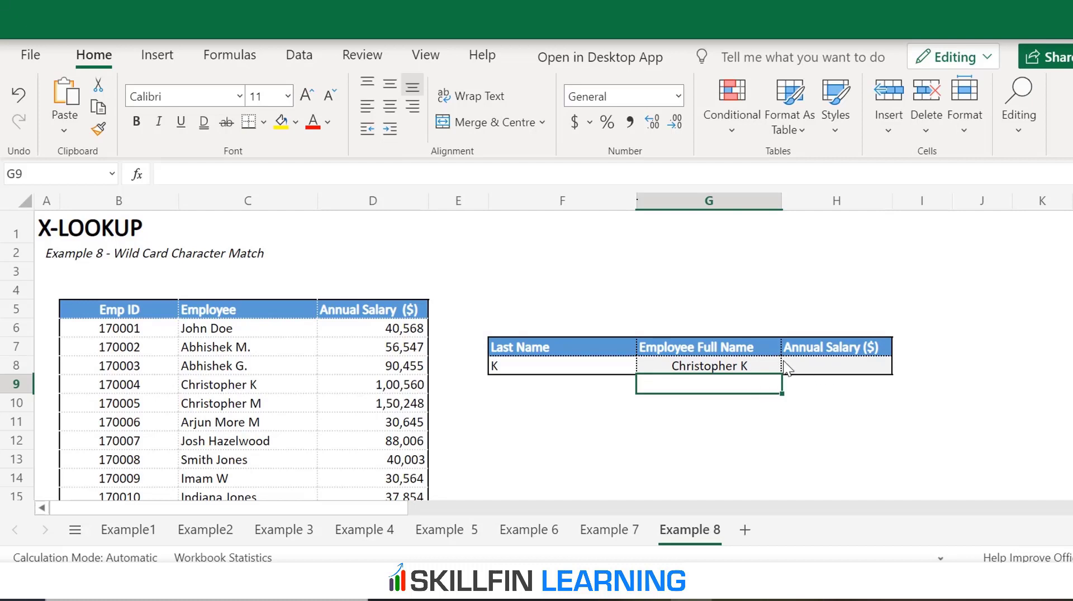
# Enter the partial name Arjun in F10
pyautogui.click(560, 405)
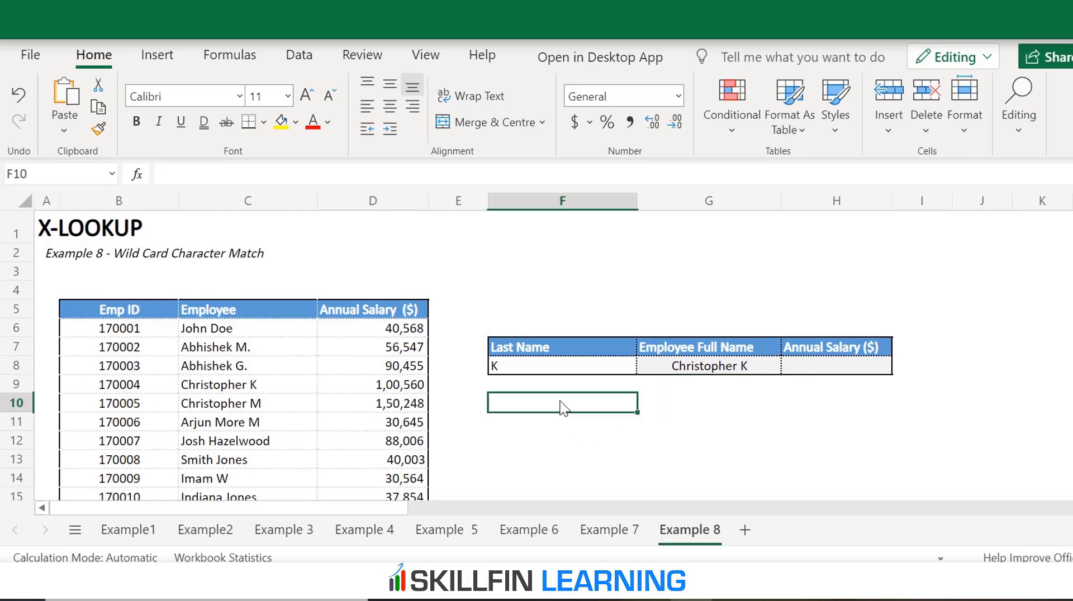
pyautogui.write('Arjun')
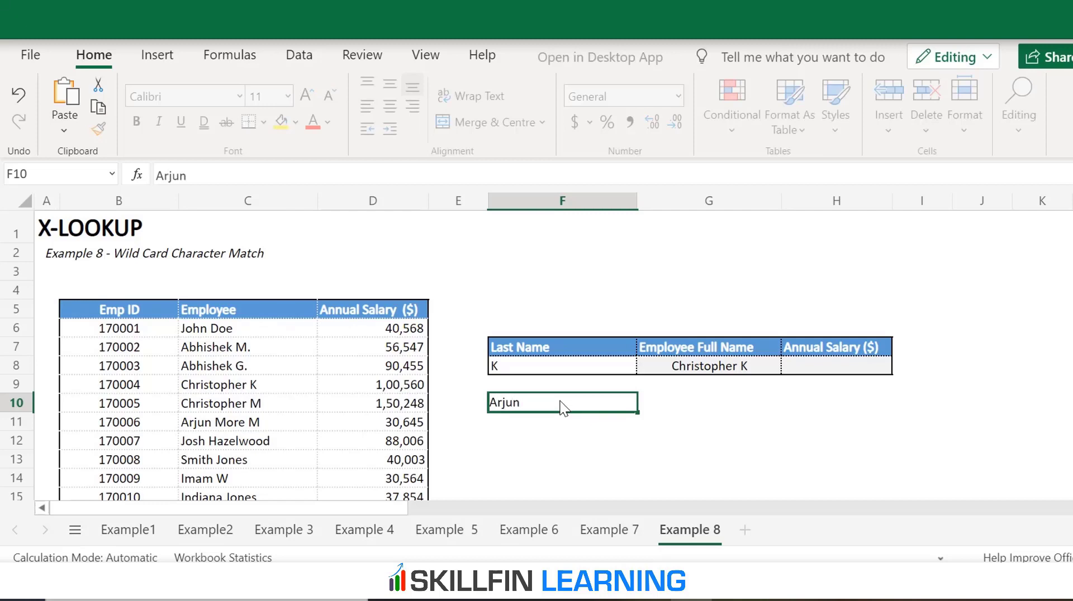
pyautogui.press('Return')
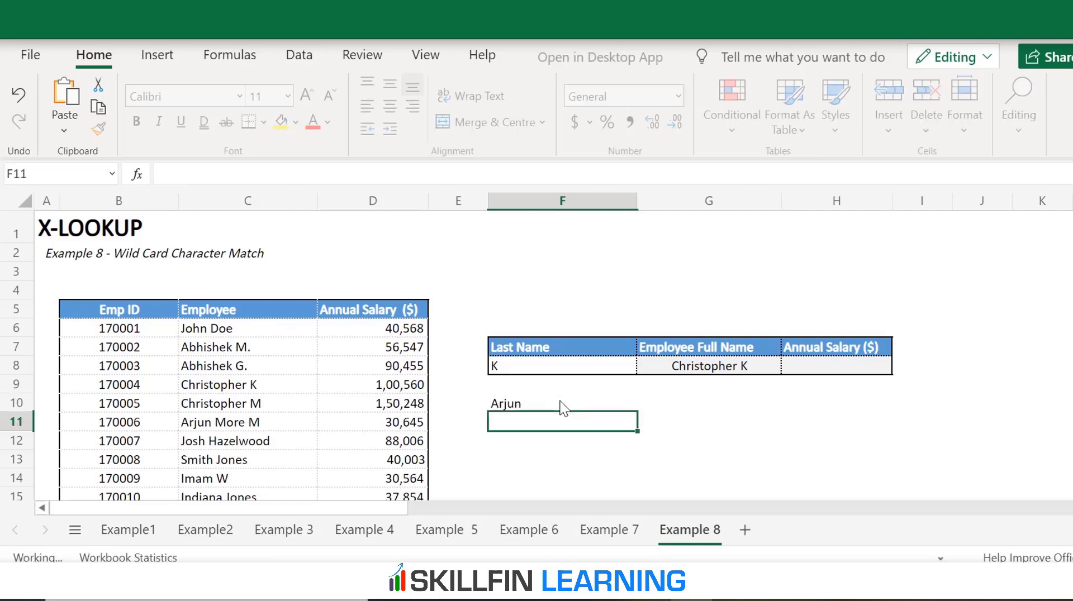
pyautogui.click(561, 405)
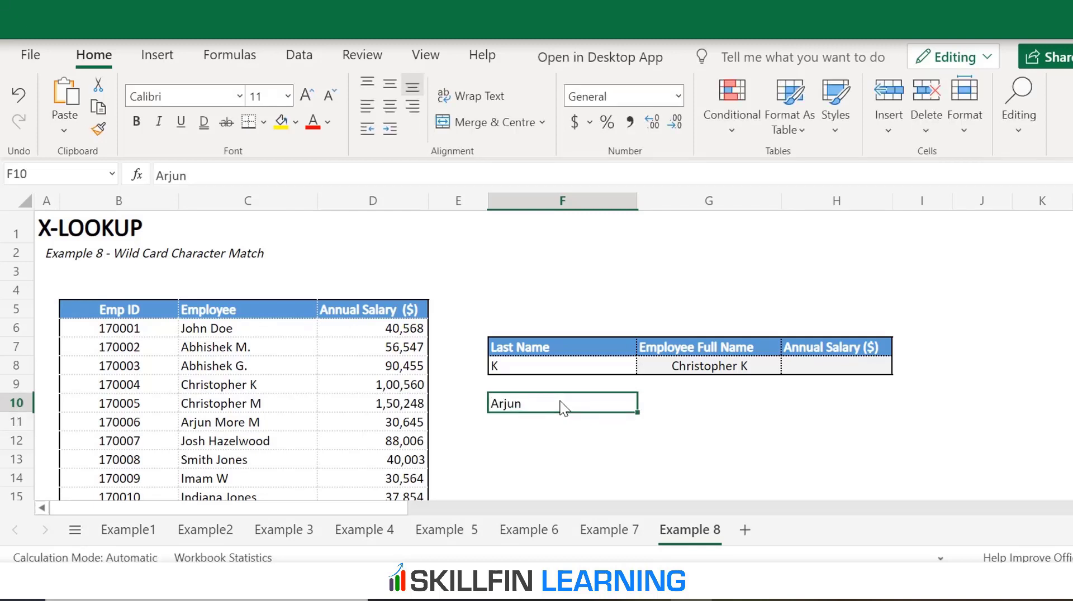
# Enter =XLOOKUP(F10&"*"&C5:C17,C5:C17,,2) in G10, which spills #VALUE! down to G22
pyautogui.press('Tab')
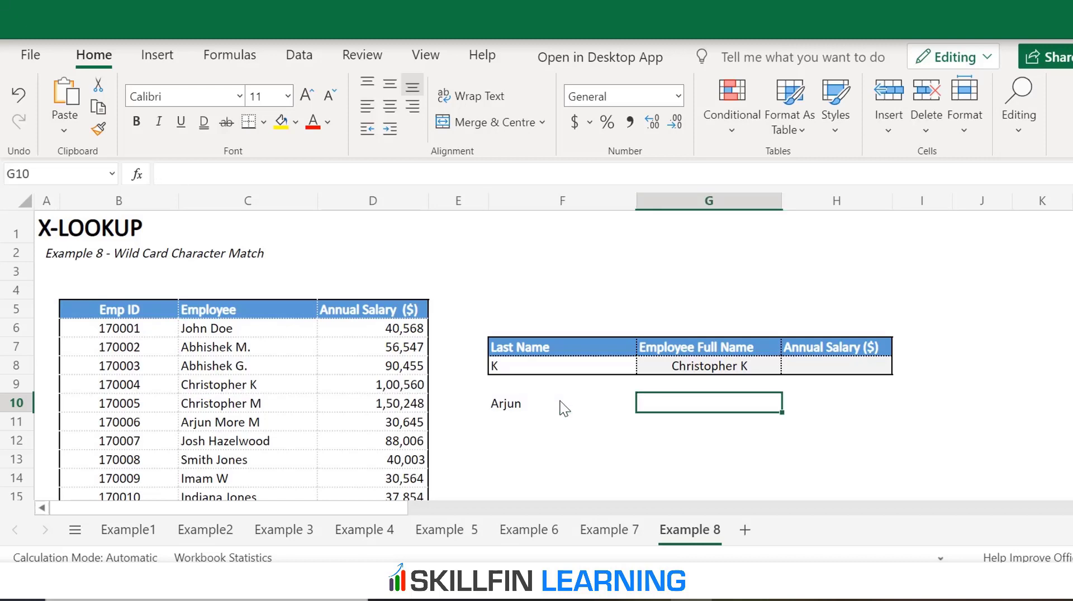
pyautogui.write('=xl')
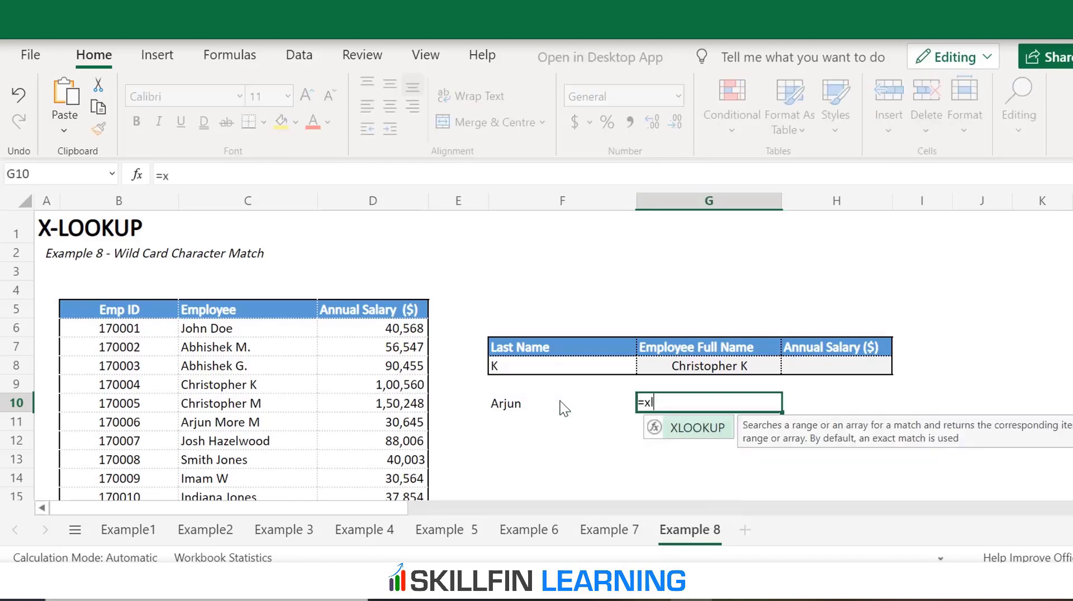
pyautogui.write('ookup(')
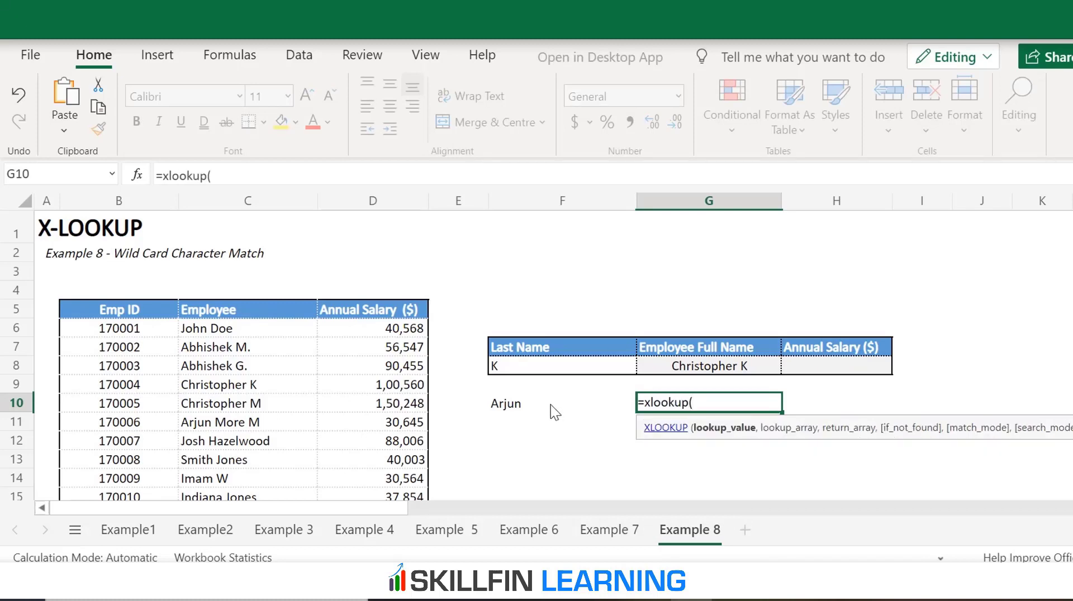
pyautogui.click(551, 404)
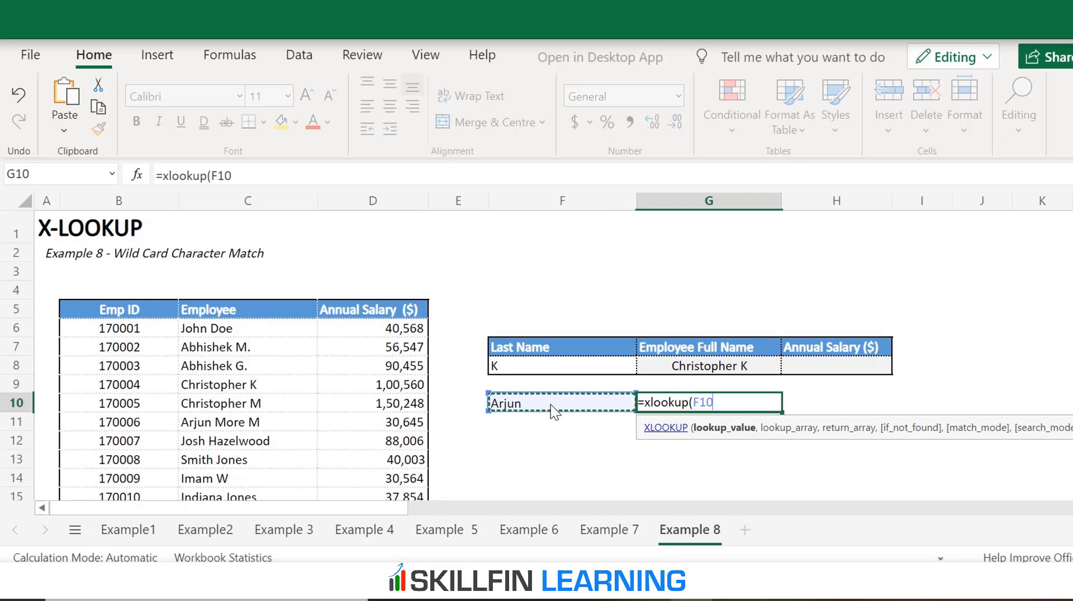
pyautogui.write('&')
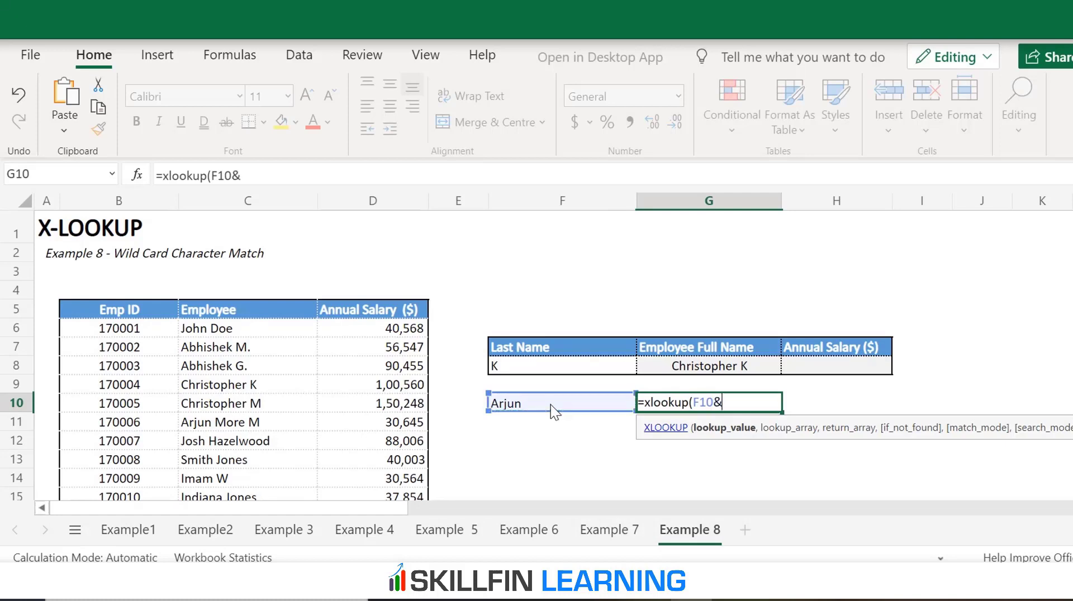
pyautogui.write('"*"&')
pyautogui.moveTo(219, 309); pyautogui.dragTo(219, 443)
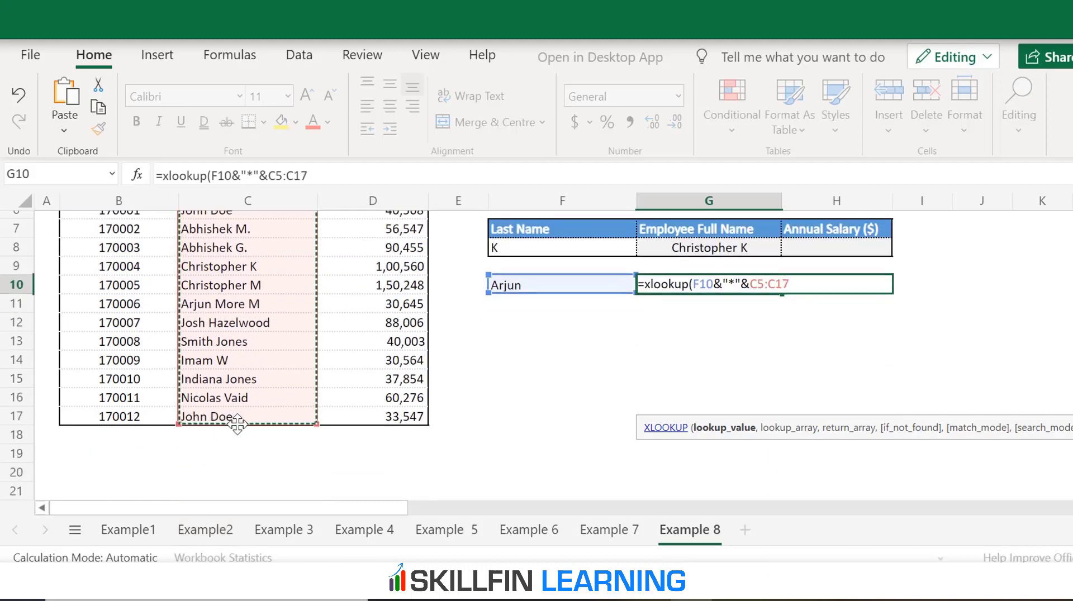
pyautogui.write(',C5:C17)')
pyautogui.scroll(-1, 496, 342)
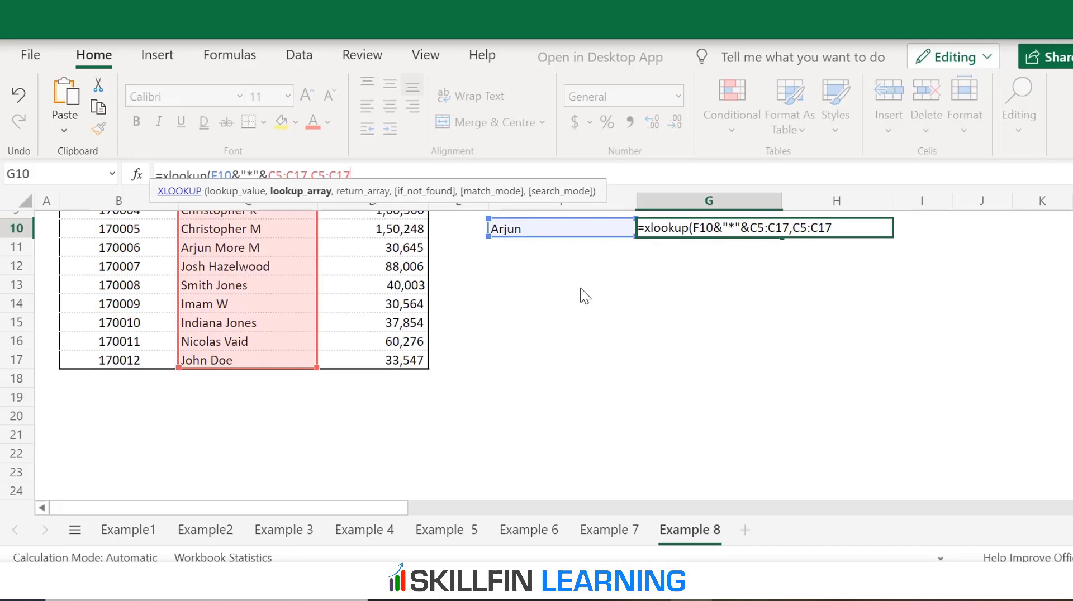
pyautogui.write(',,')
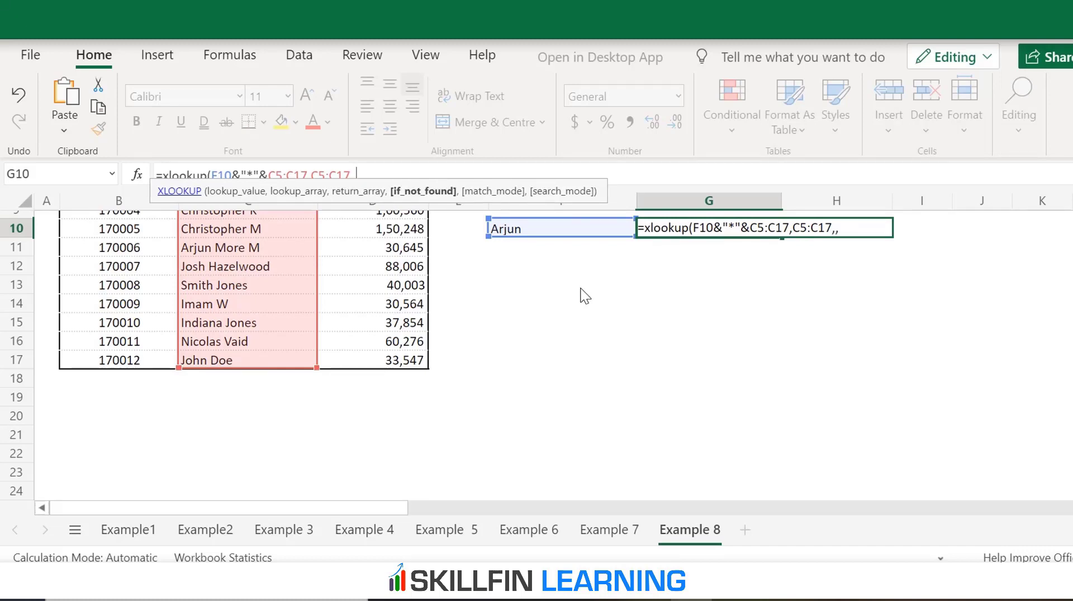
pyautogui.write('2)')
pyautogui.press('Return')
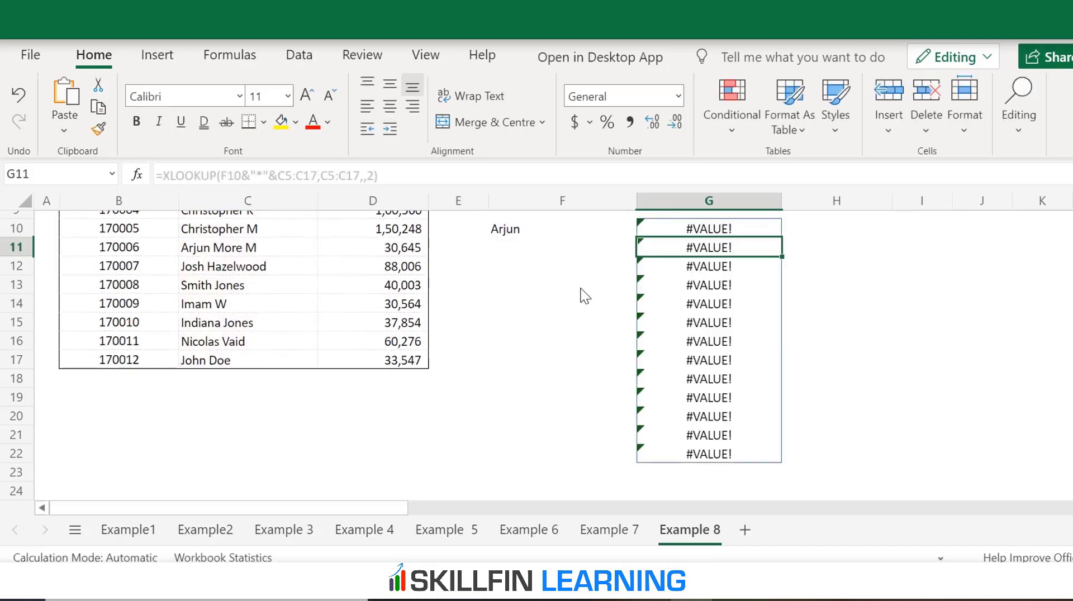
pyautogui.press('Up')
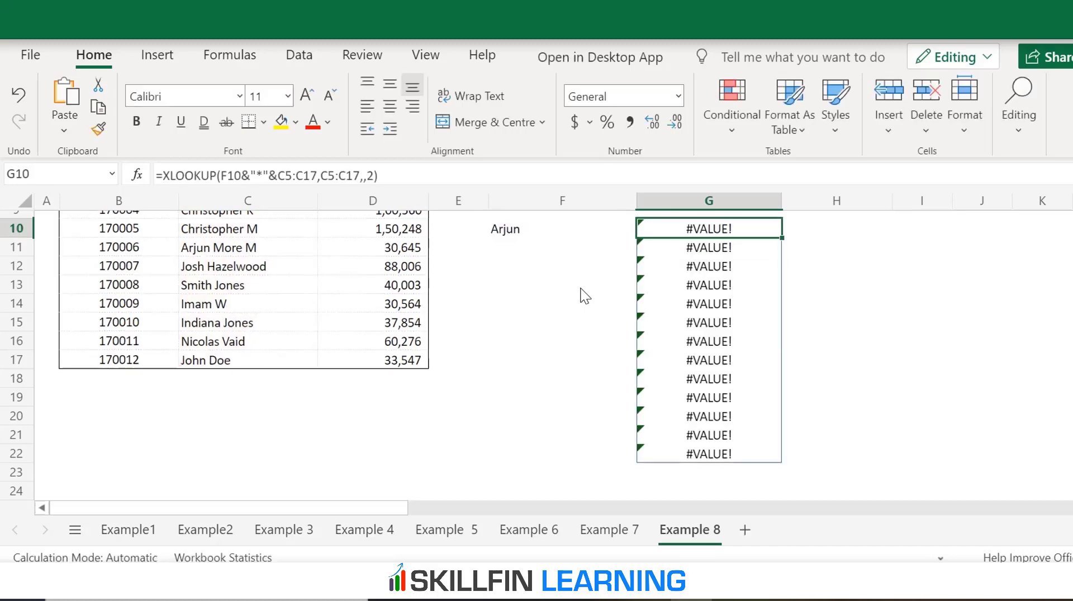
pyautogui.click(269, 175)
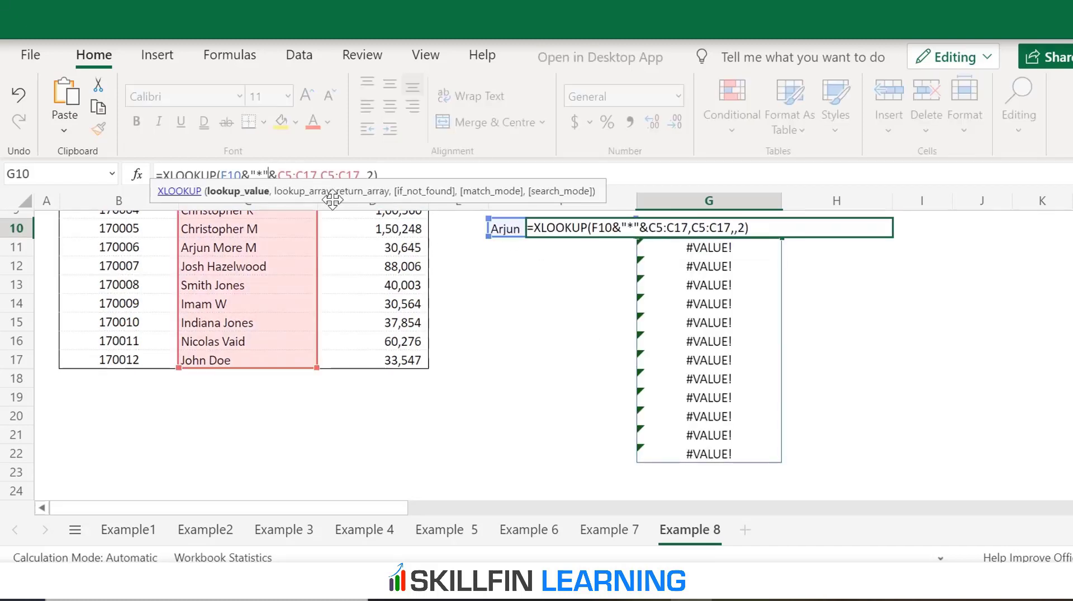
pyautogui.press('Delete')
pyautogui.write(',')
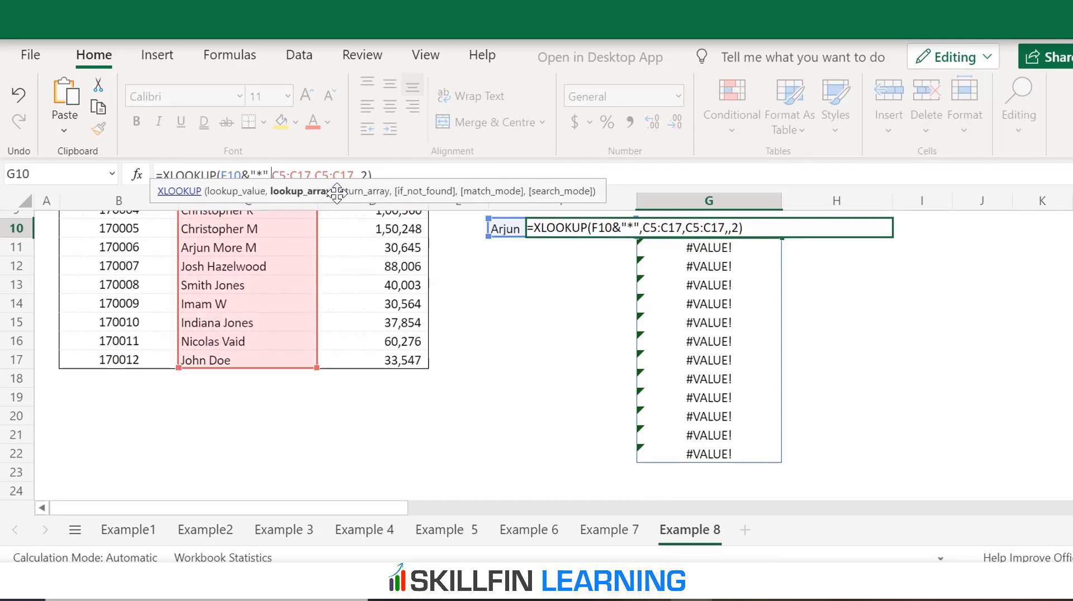
pyautogui.press('Return')
pyautogui.press('Up')
pyautogui.scroll(3, 584, 398)
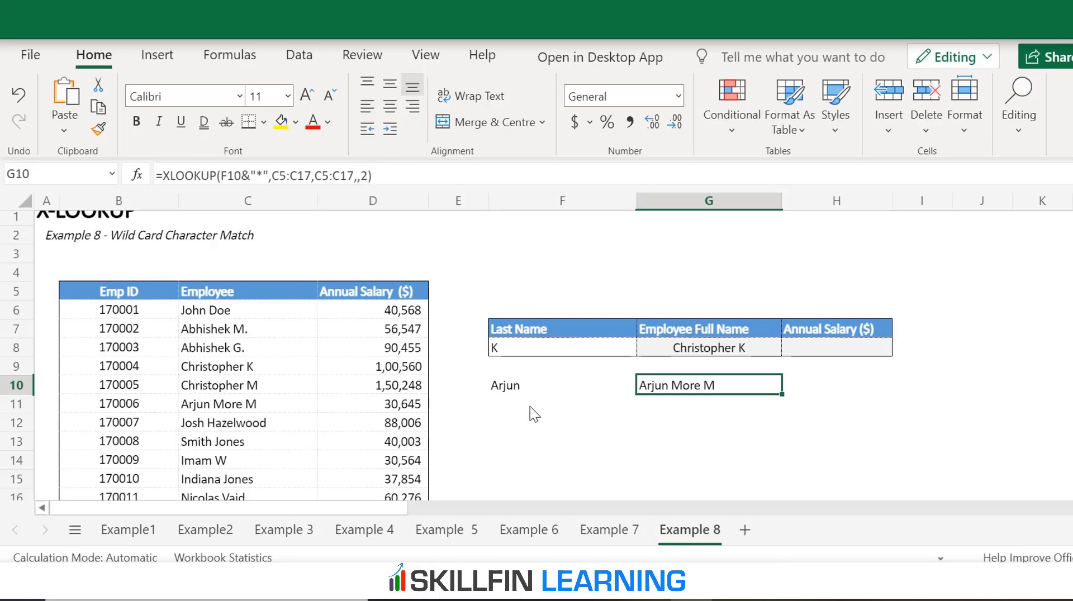
# Enter the partial name More in F11
pyautogui.click(564, 406)
pyautogui.write('More')
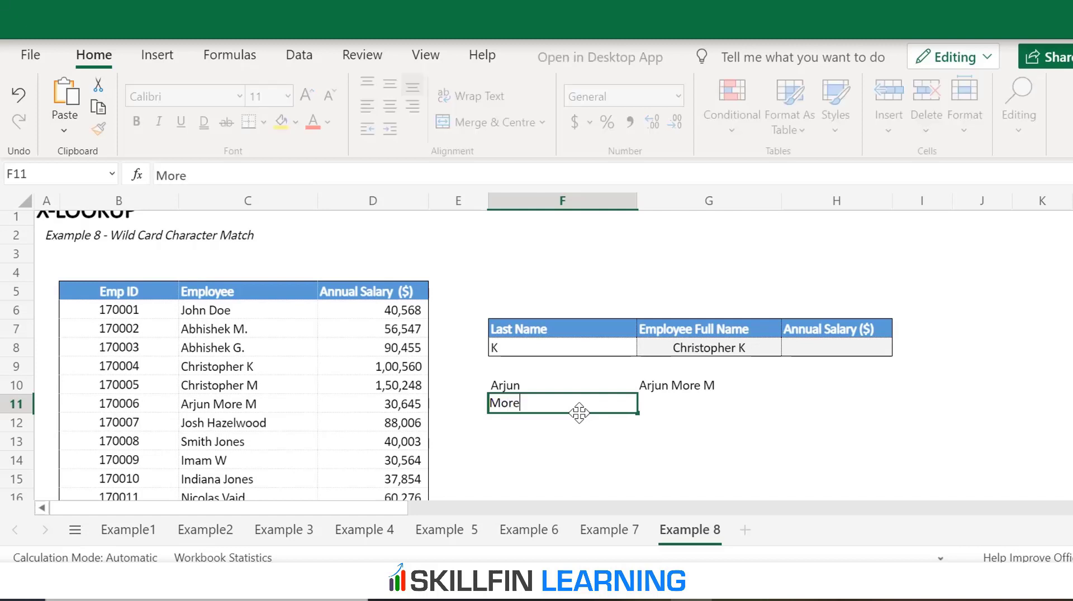
pyautogui.press('Return')
pyautogui.press('Up')
pyautogui.press('Right')
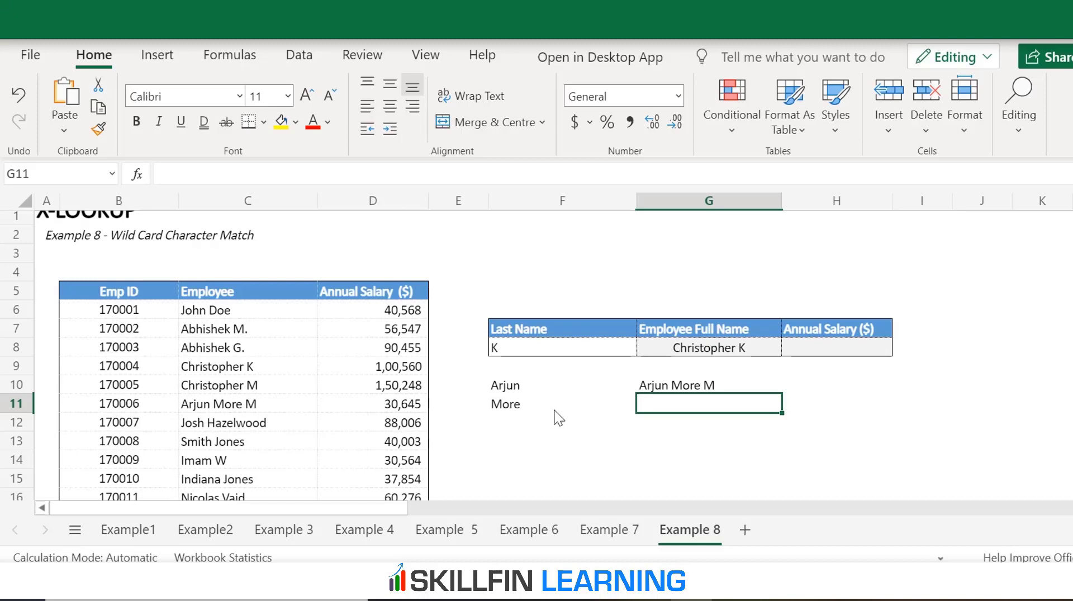
pyautogui.write('=xlookup')
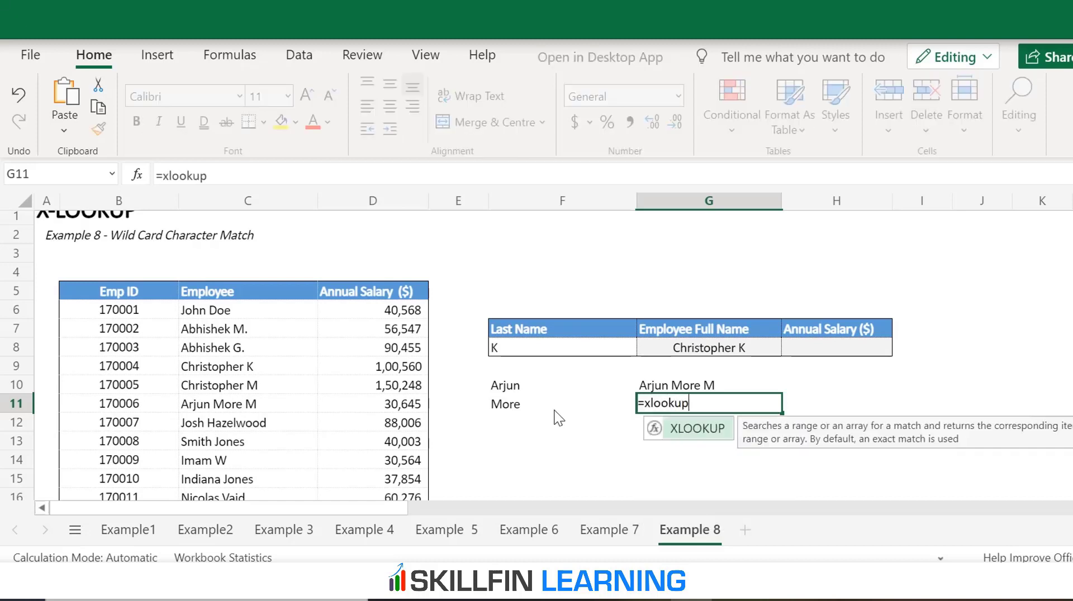
pyautogui.write('(')
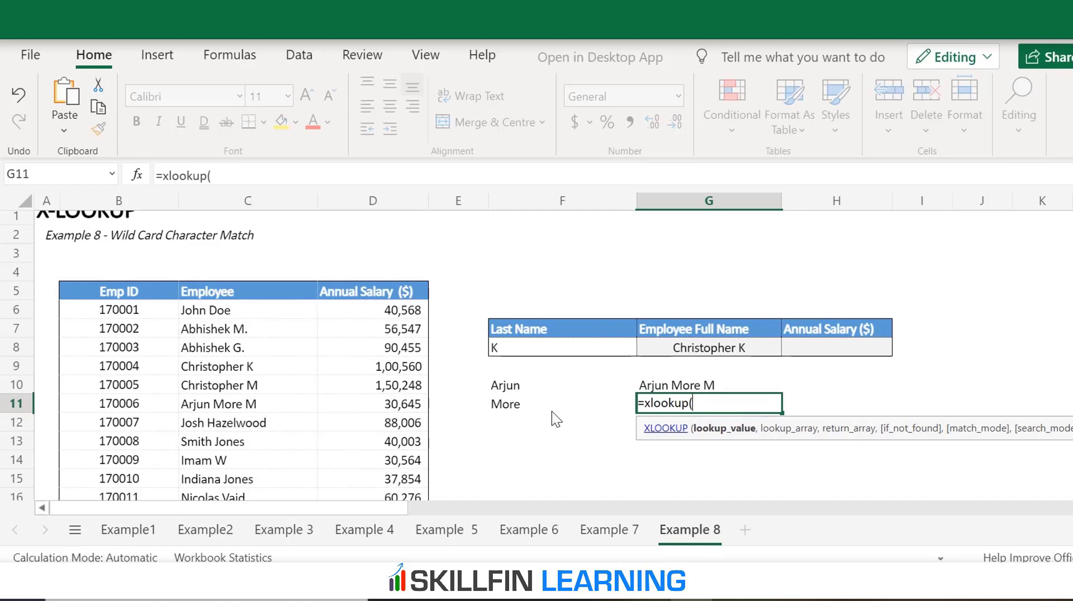
pyautogui.write('"*"&')
pyautogui.click(551, 411)
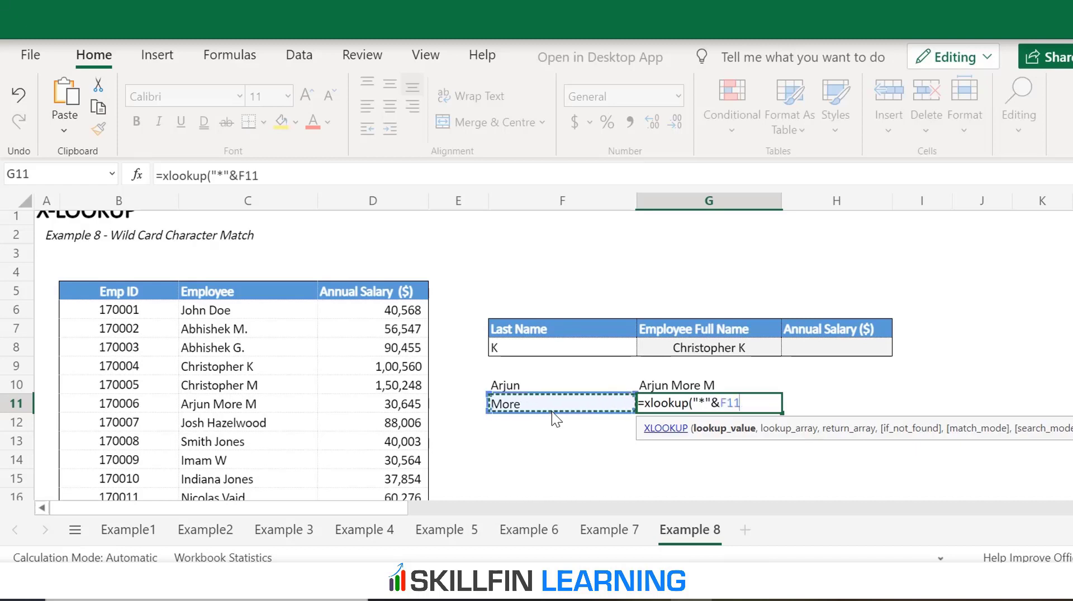
pyautogui.write('&"*')
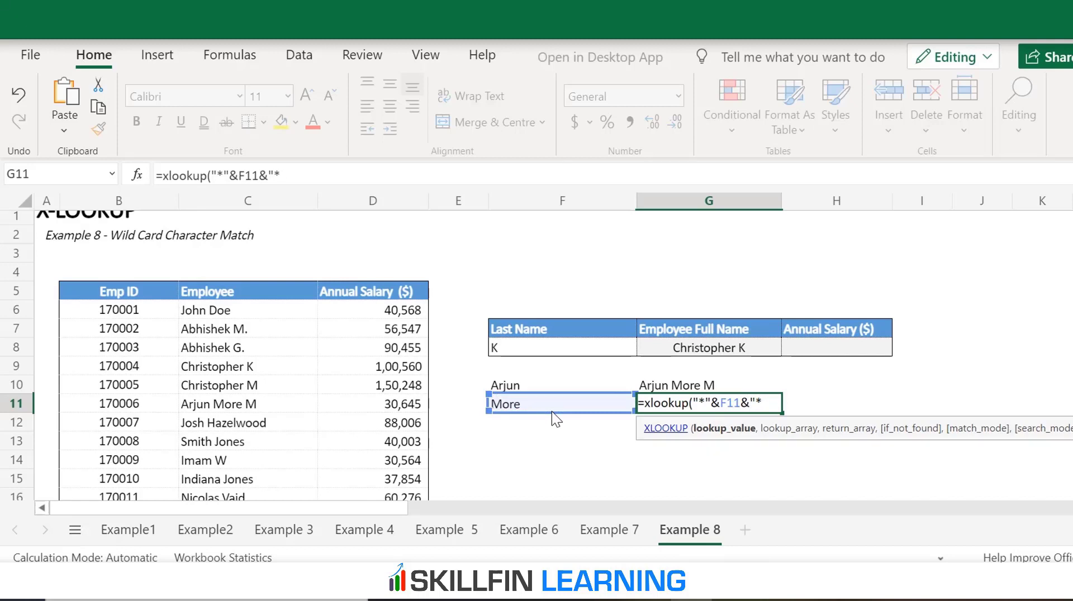
pyautogui.write('",')
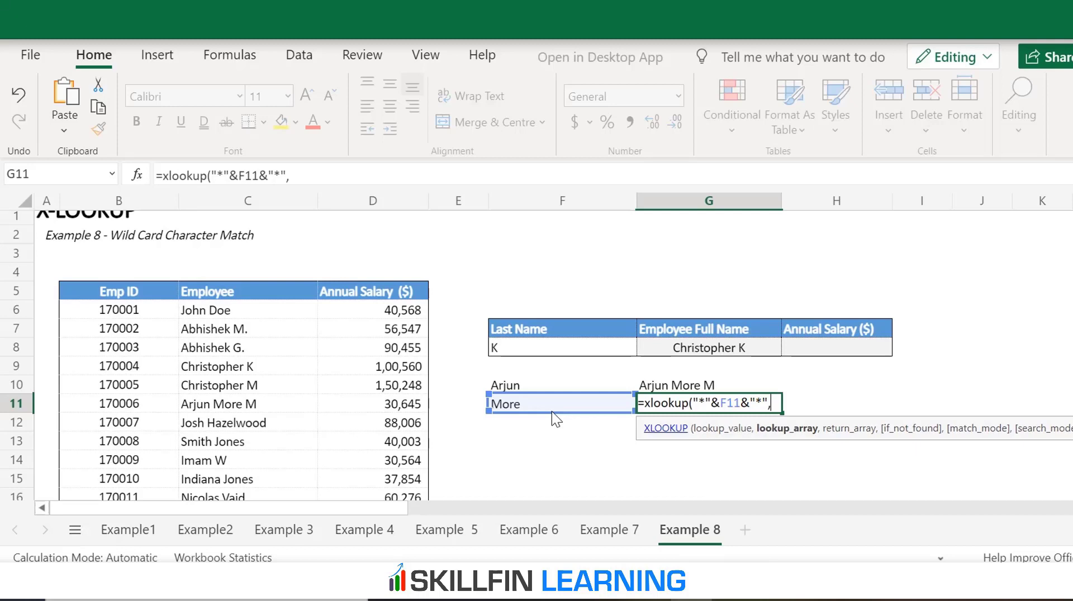
pyautogui.moveTo(231, 293); pyautogui.dragTo(228, 395)
pyautogui.write(',')
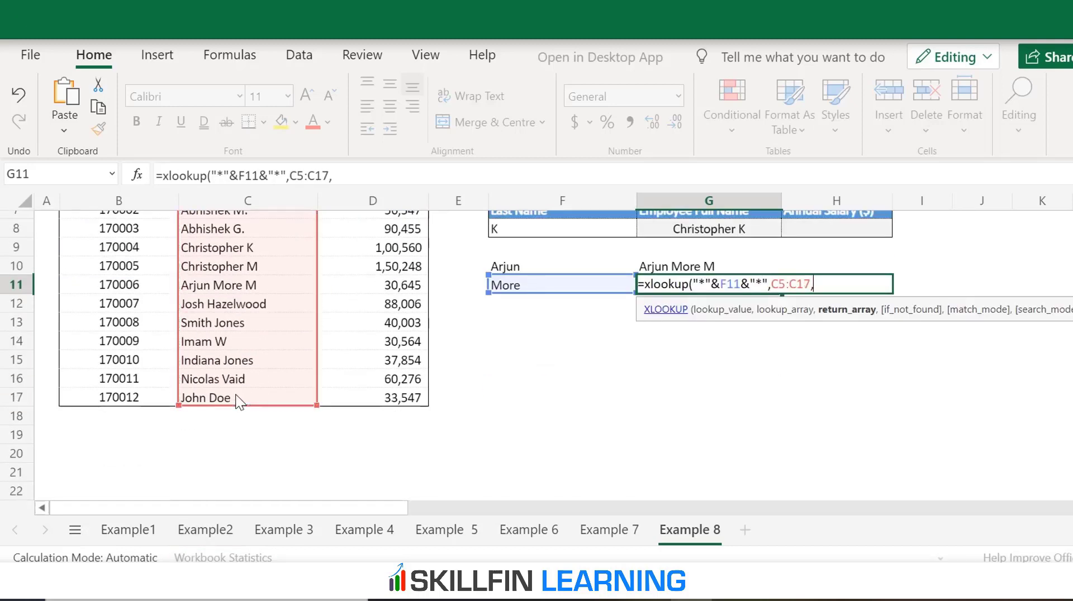
pyautogui.scroll(3, 249, 385)
pyautogui.moveTo(249, 311); pyautogui.dragTo(243, 400)
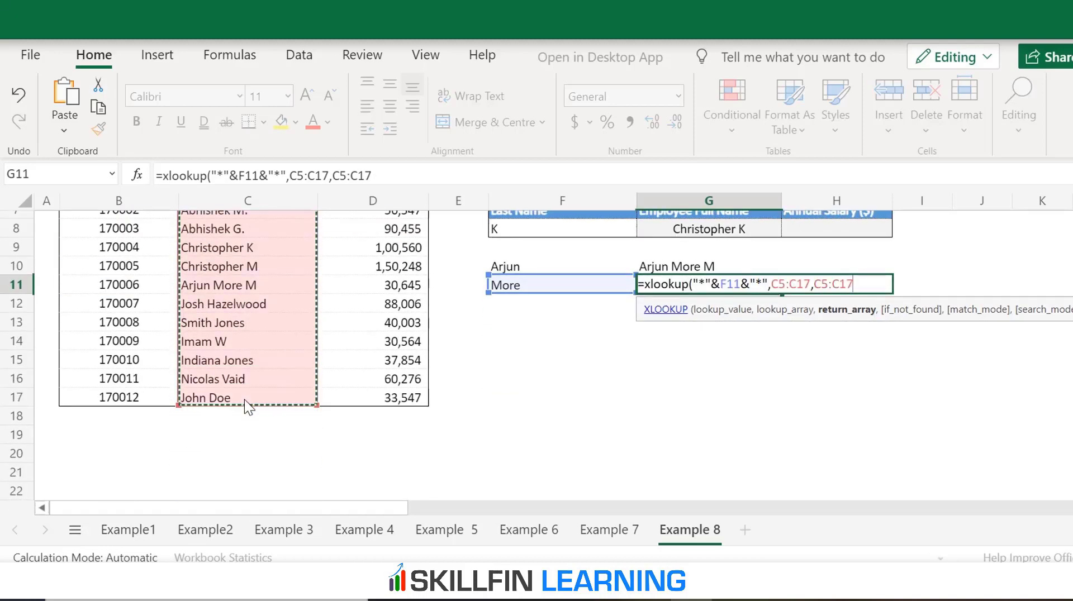
pyautogui.write(',')
pyautogui.write(',2)')
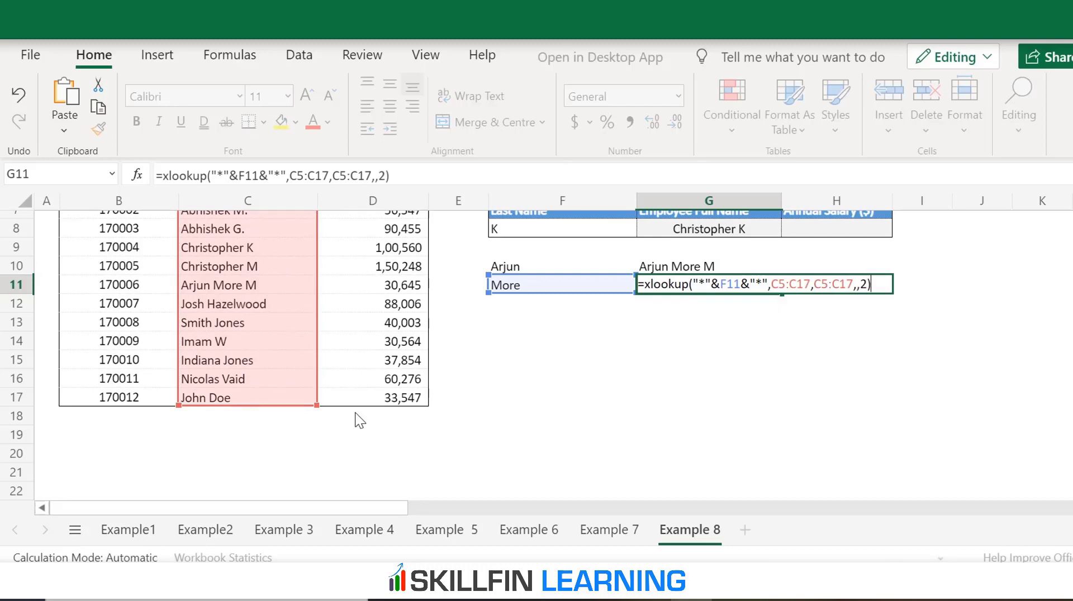
pyautogui.press('Return')
pyautogui.press('Up')
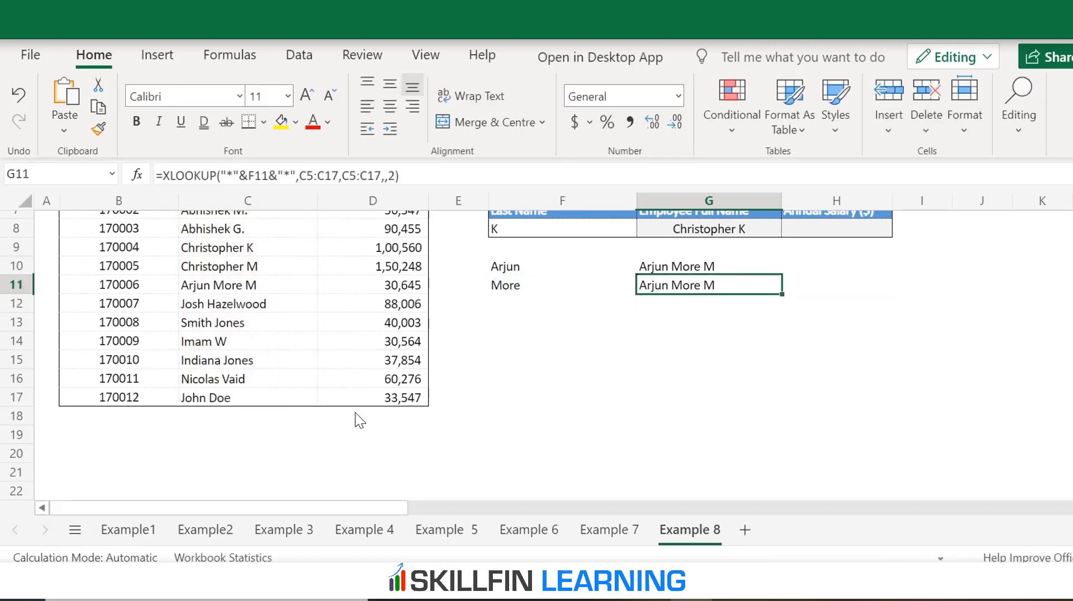
pyautogui.scroll(3, 674, 398)
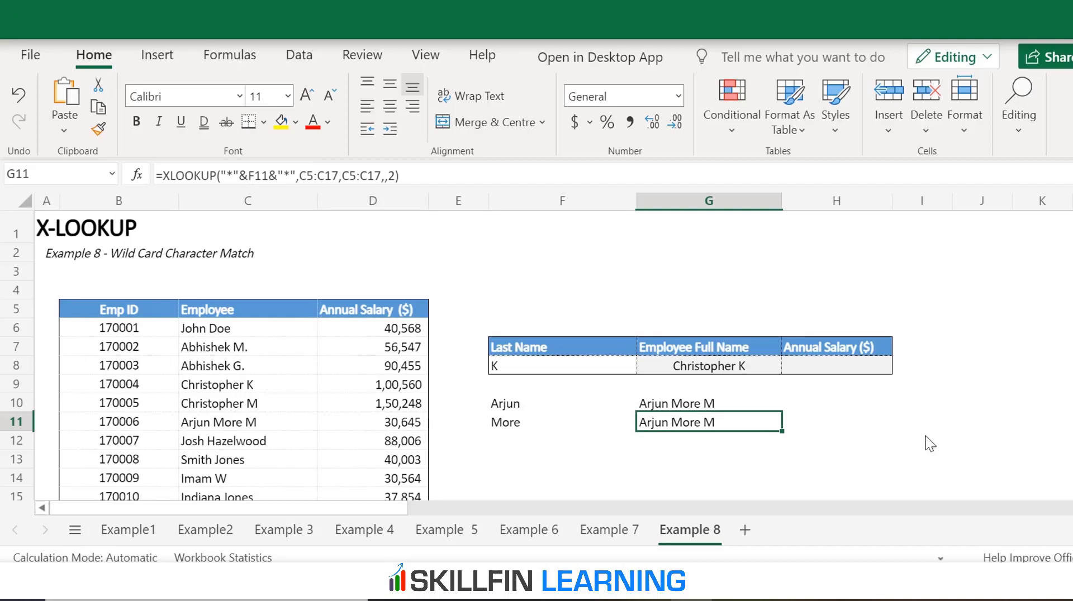
pyautogui.click(848, 368)
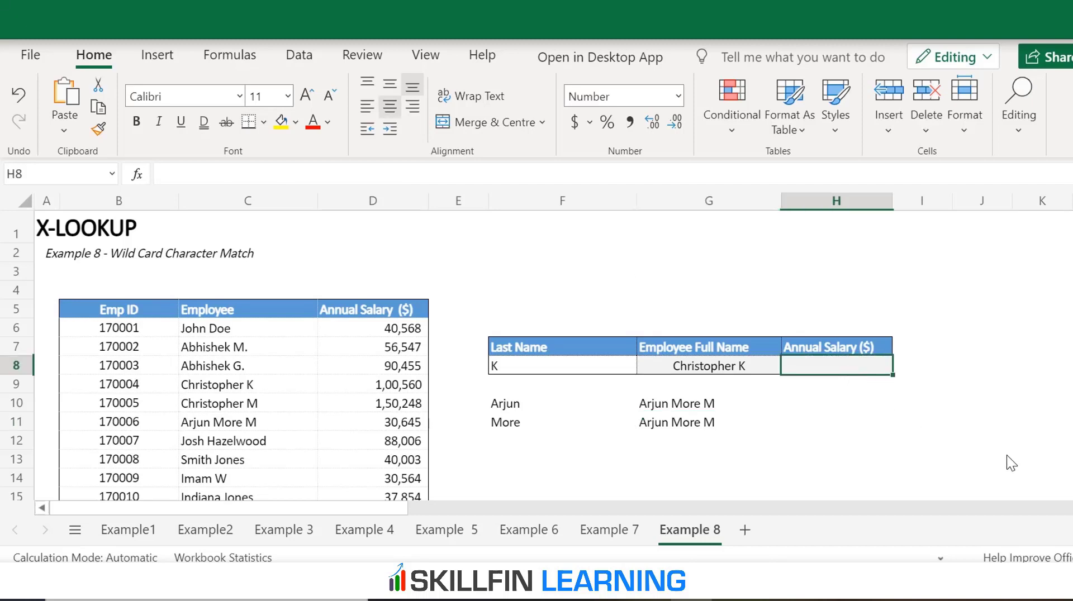
pyautogui.write('=')
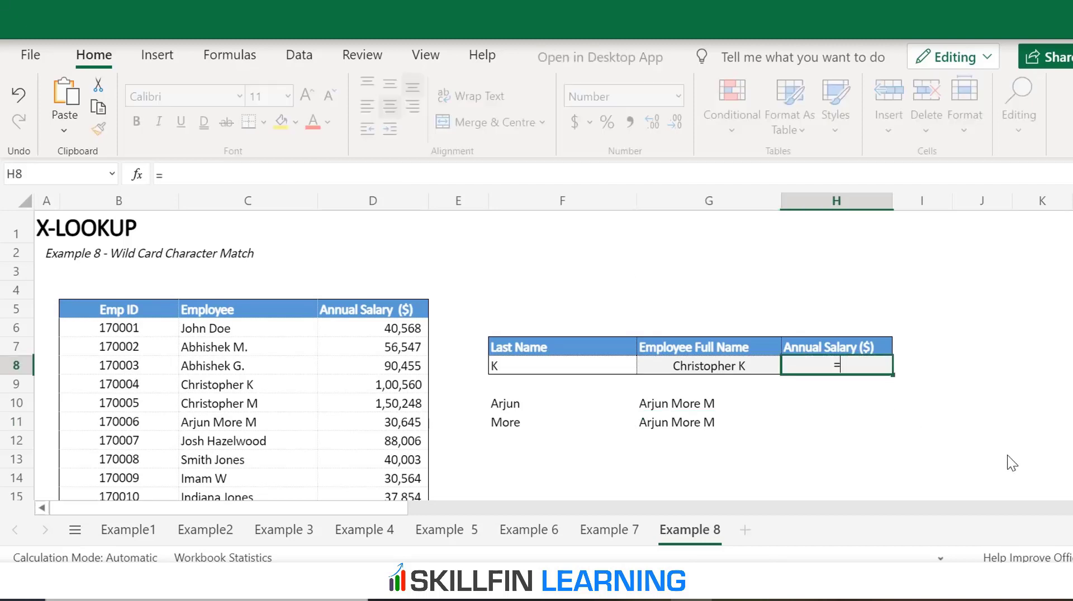
pyautogui.write('xlook')
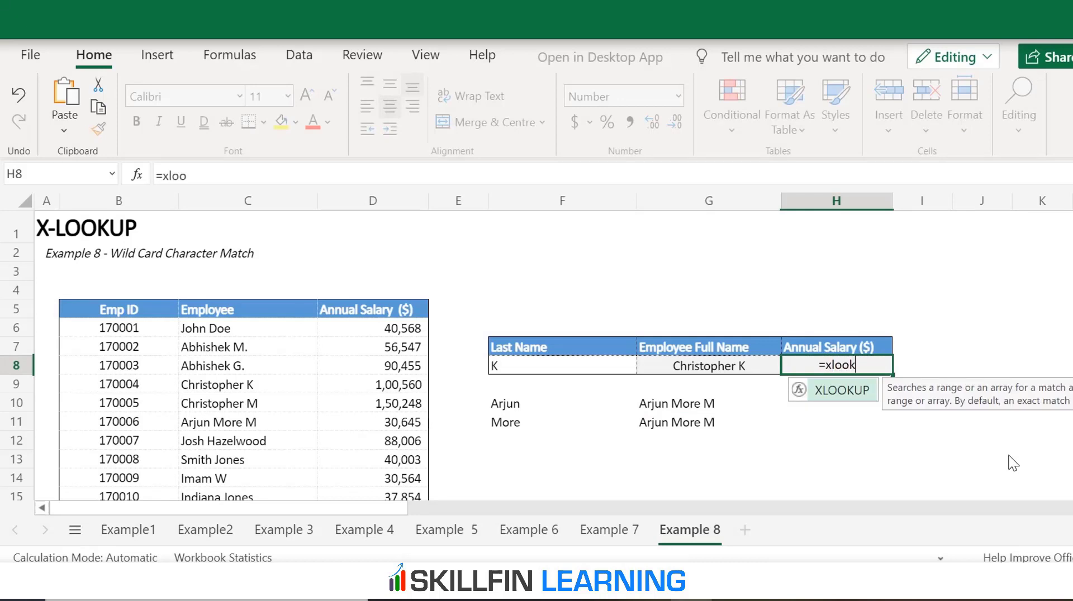
pyautogui.write('up(')
pyautogui.press('Left')
pyautogui.write(',')
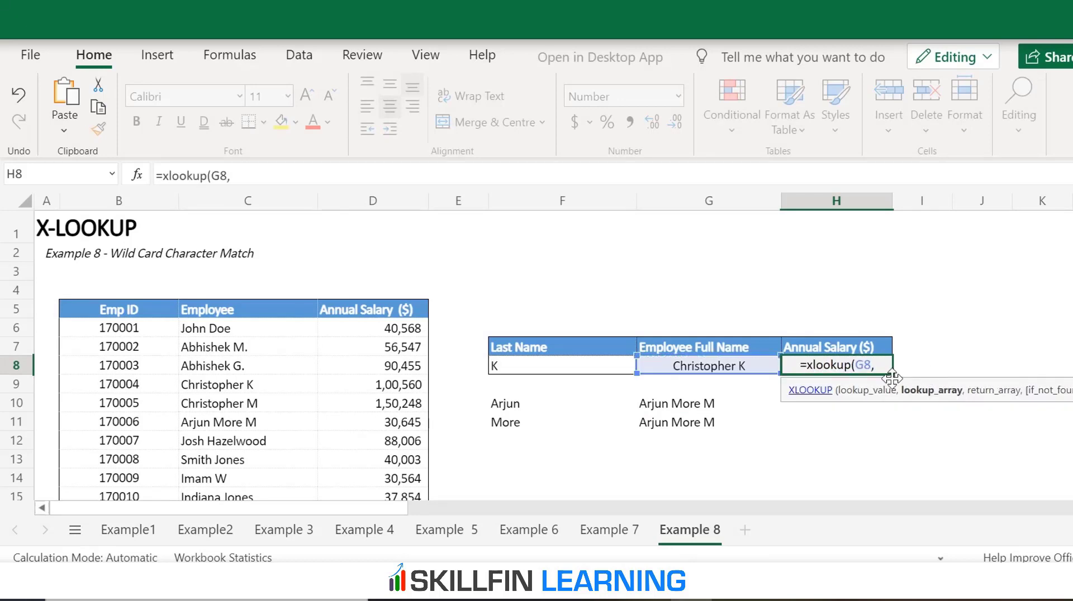
pyautogui.moveTo(307, 307); pyautogui.dragTo(246, 363)
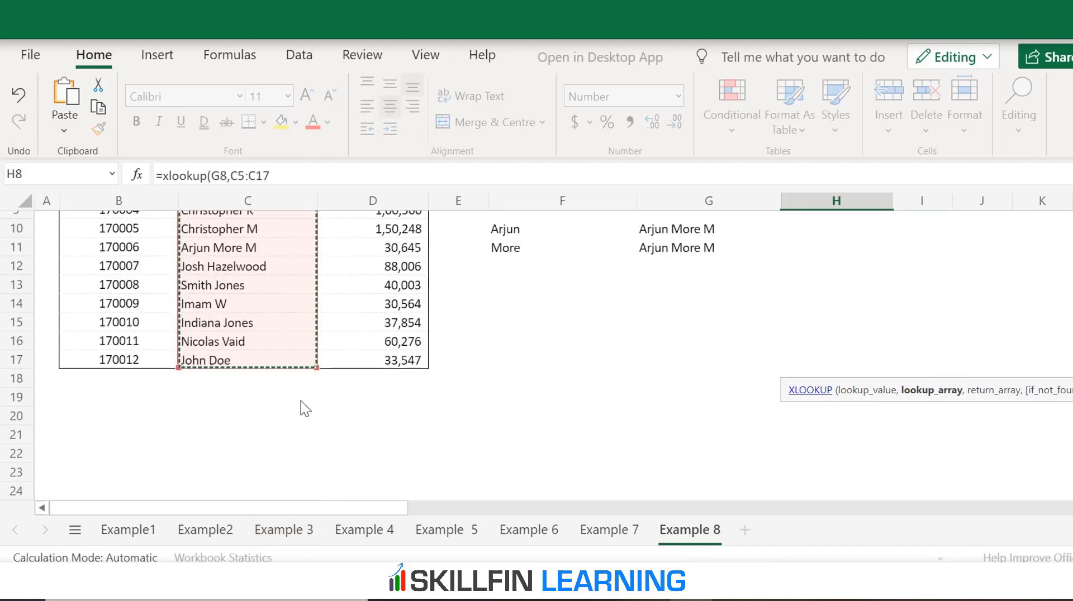
pyautogui.scroll(3, 313, 385)
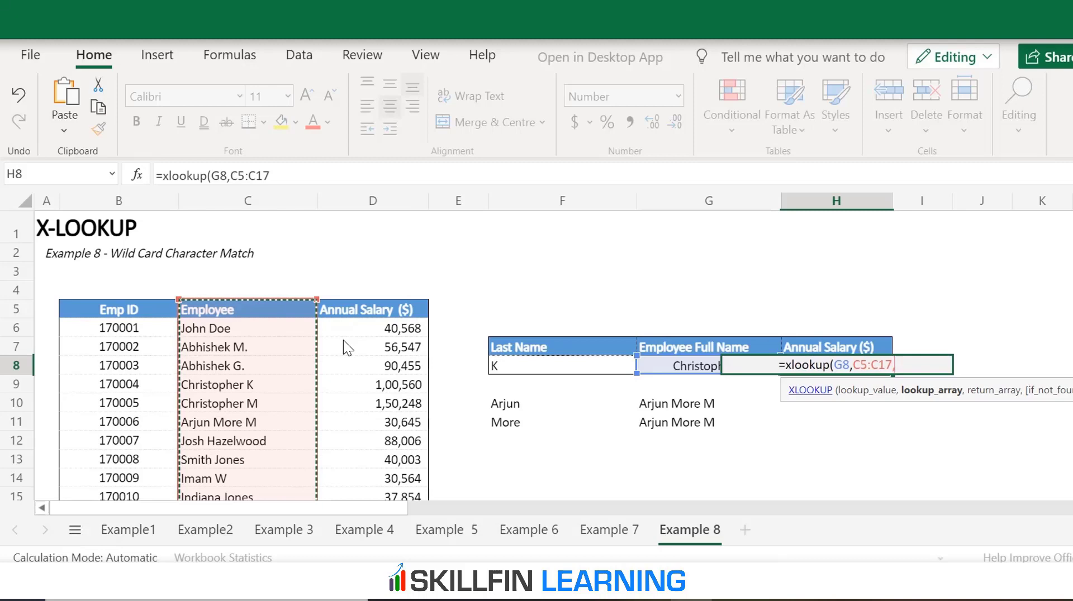
pyautogui.write(',')
pyautogui.moveTo(349, 313); pyautogui.dragTo(360, 350)
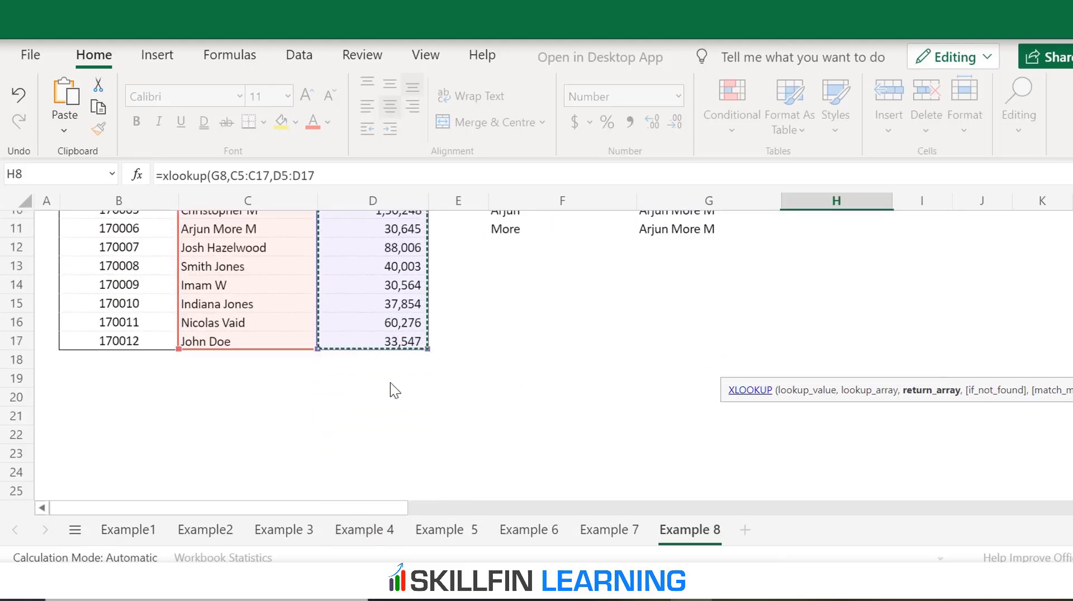
pyautogui.press('Return')
pyautogui.press('Up')
pyautogui.press('Up')
pyautogui.press('Up')
pyautogui.press('Down')
pyautogui.press('Down')
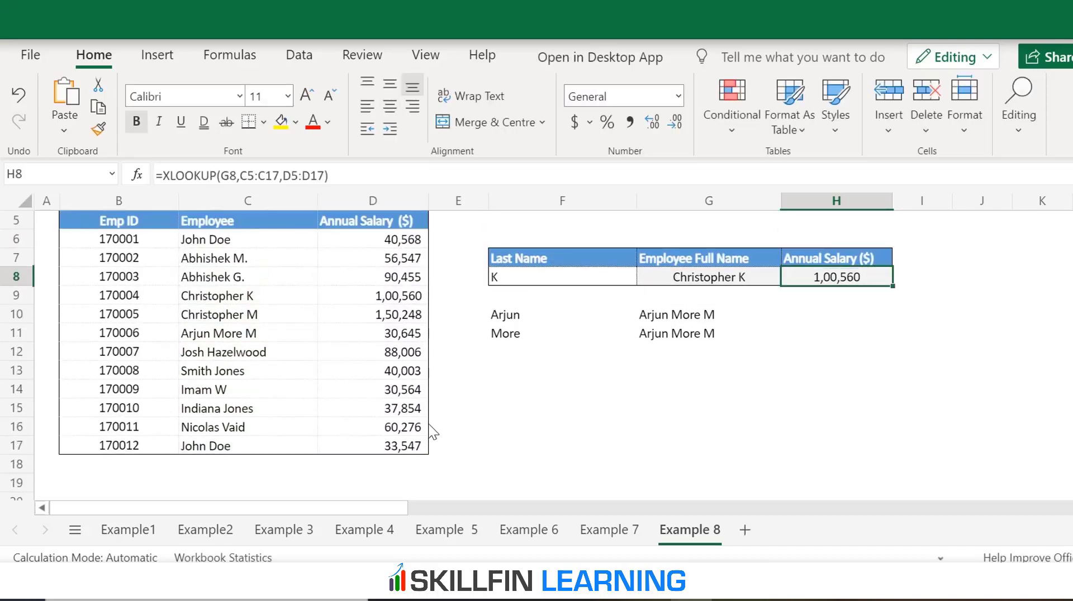
pyautogui.scroll(2, 718, 372)
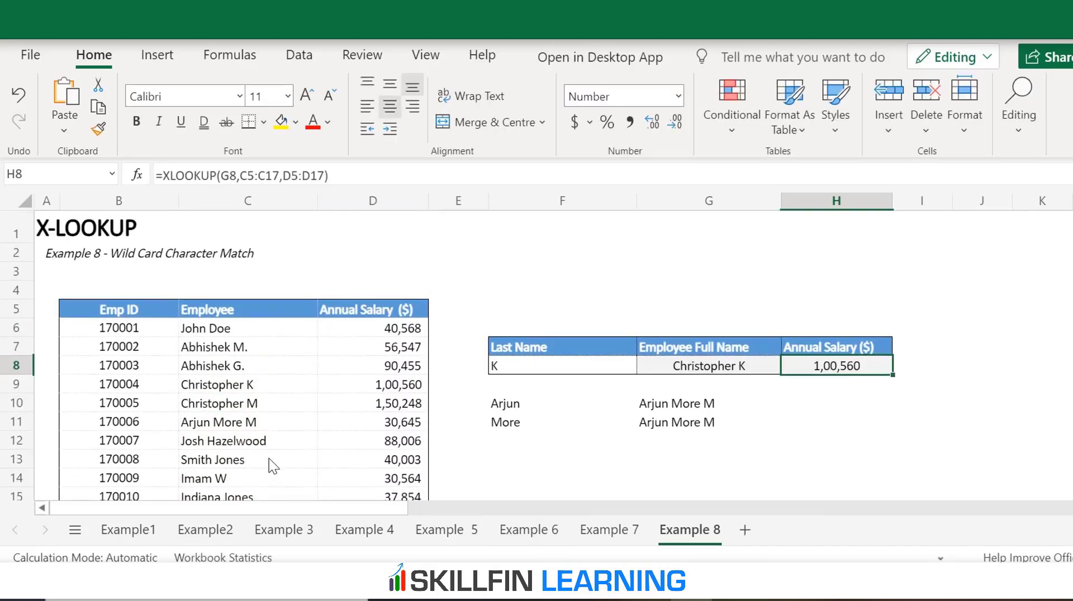